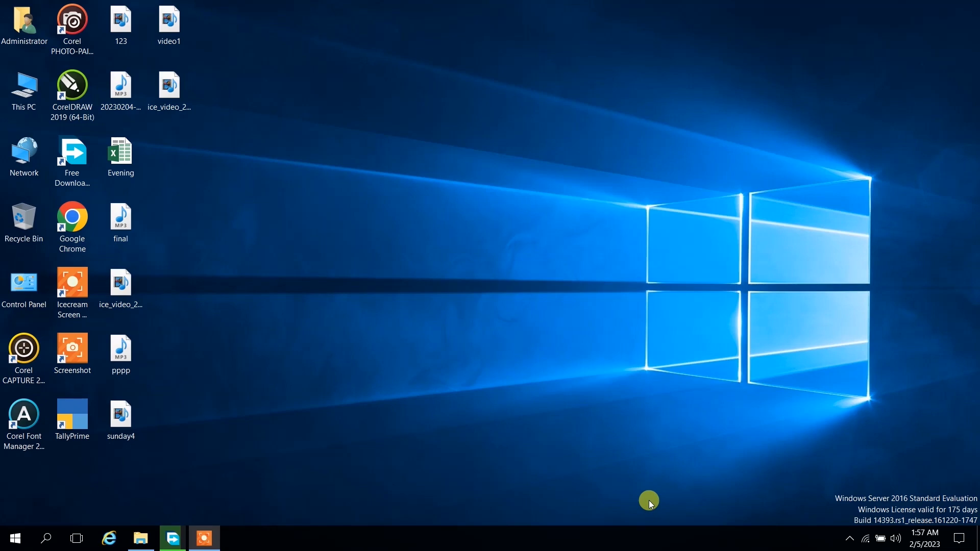
# Launch Disk Cleanup with the CLEANMGR run command and scan drive (C:).
pyautogui.press('super+r')
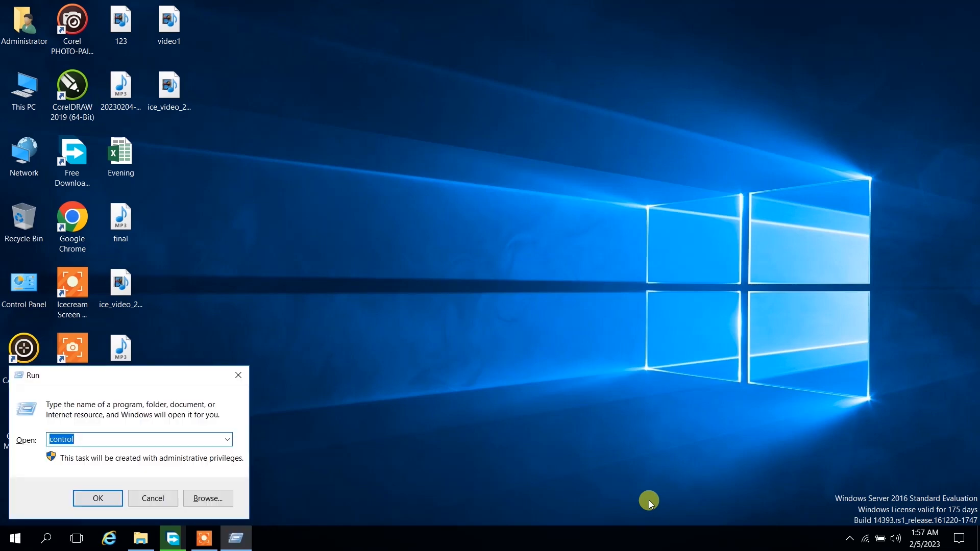
pyautogui.write('CLEANMGR')
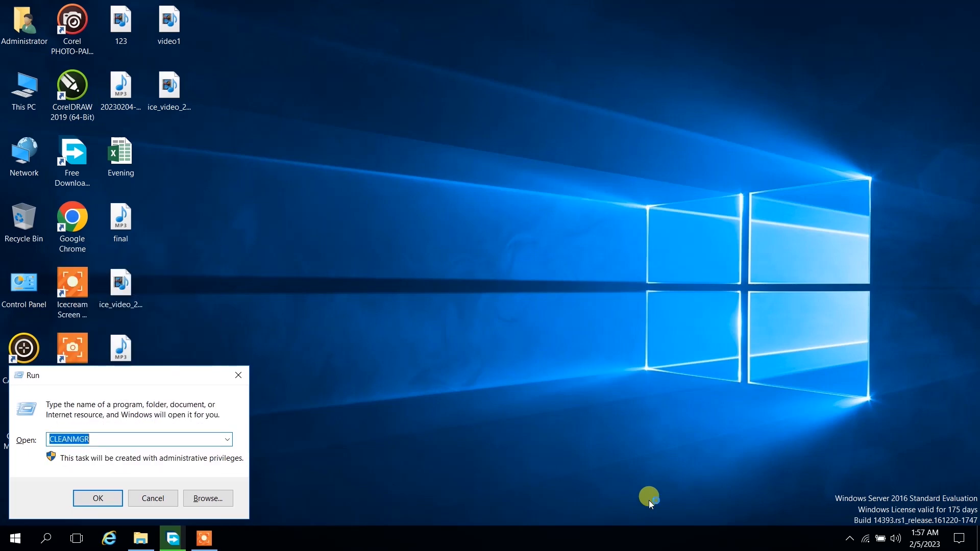
pyautogui.press('Return')
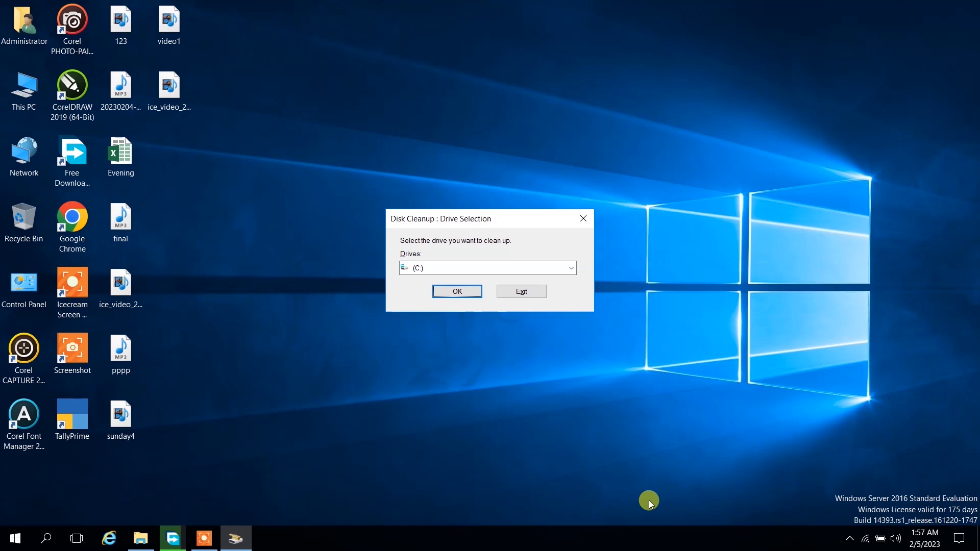
pyautogui.click(571, 269)
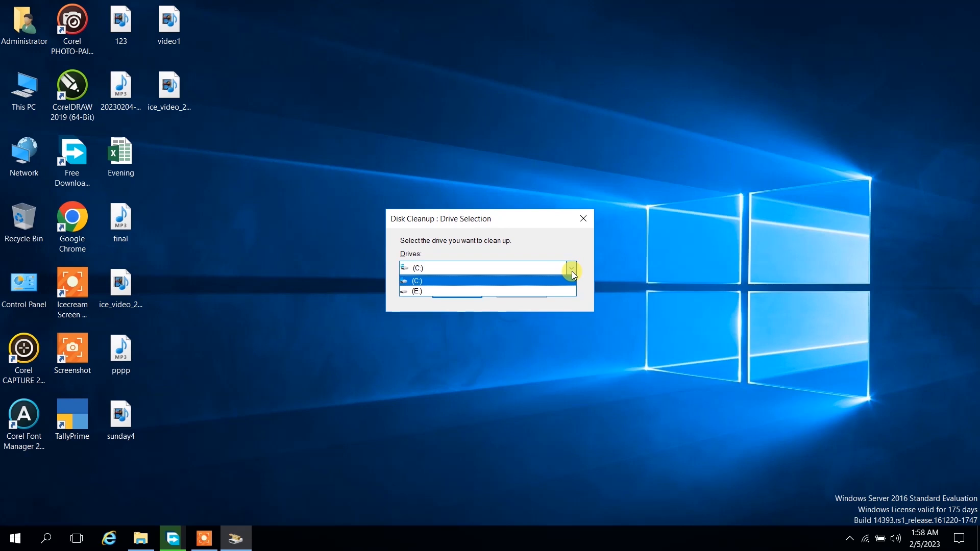
pyautogui.click(572, 271)
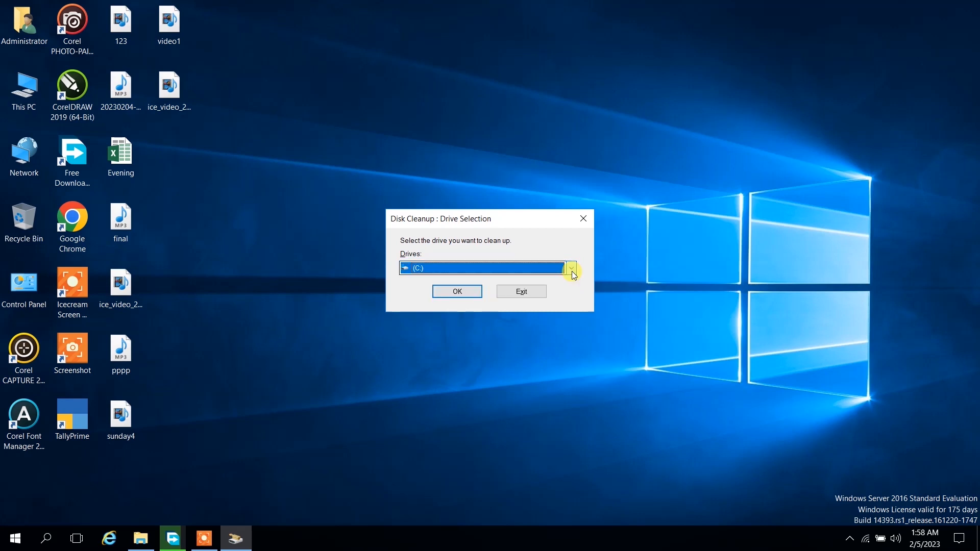
pyautogui.click(457, 292)
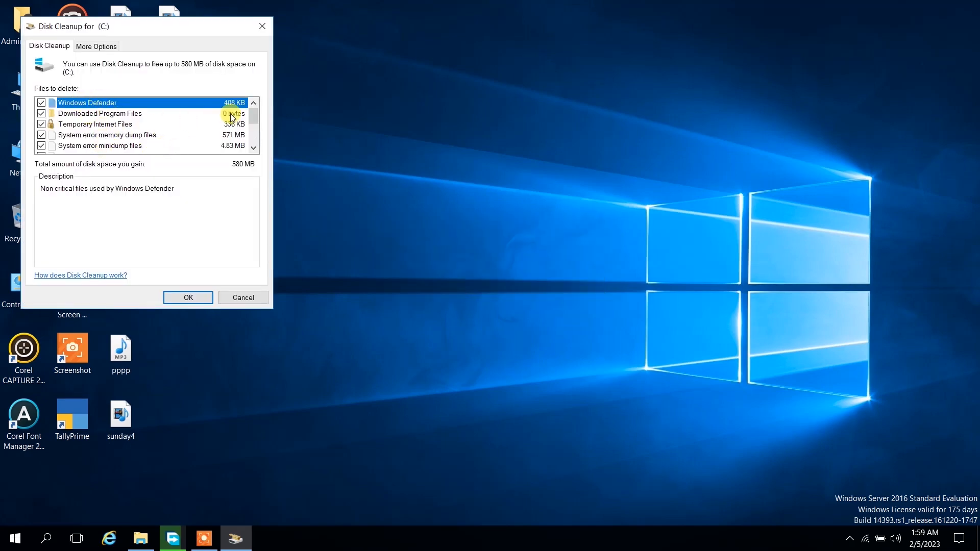
# Review the files to delete on drive (C:) and permanently delete the checked categories.
pyautogui.moveTo(255, 117)
pyautogui.mouseDown()
pyautogui.moveTo(254, 149)
pyautogui.moveTo(253, 109)
pyautogui.moveTo(252, 131)
pyautogui.mouseUp()
pyautogui.click(41, 124)
pyautogui.scroll(-1, 67, 146)
pyautogui.scroll(1, 77, 146)
pyautogui.scroll(1, 77, 148)
pyautogui.scroll(-1, 76, 148)
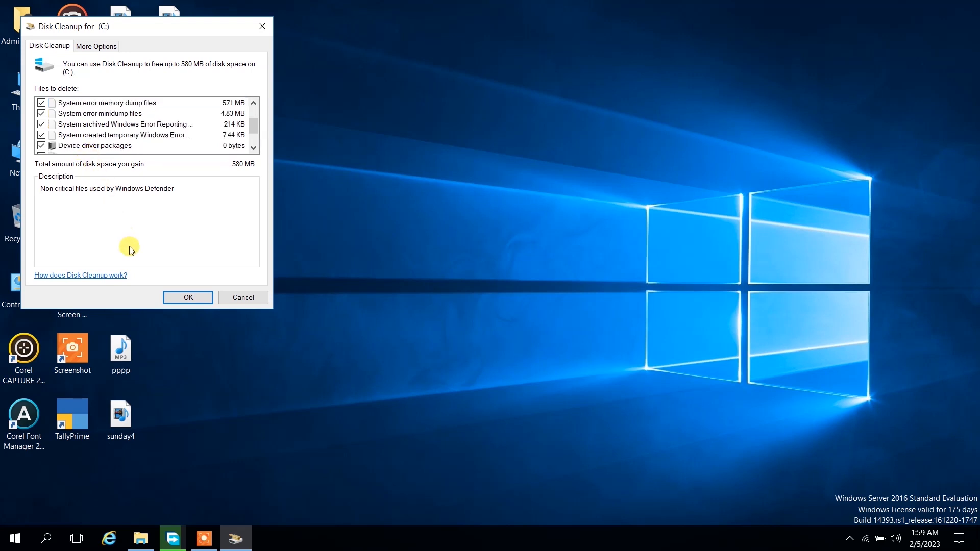
pyautogui.click(186, 300)
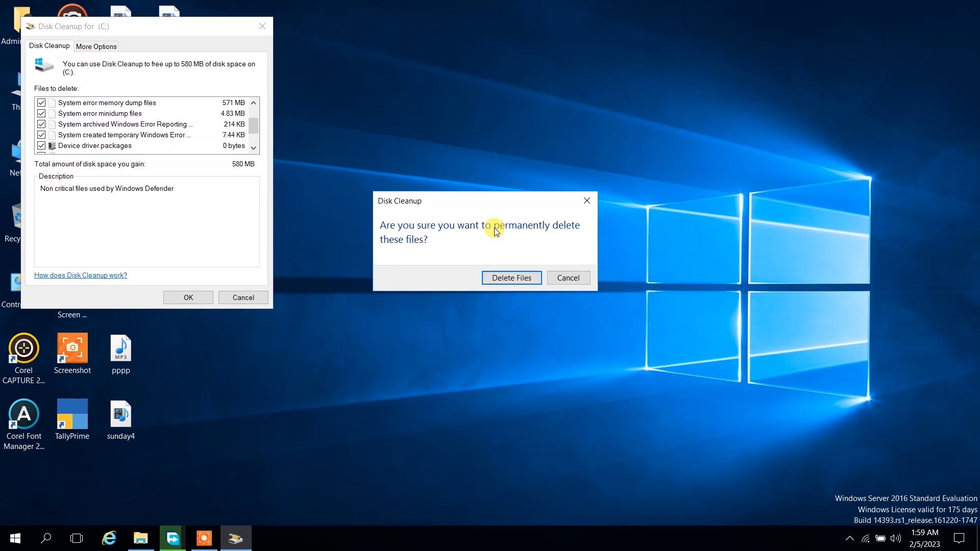
pyautogui.click(516, 278)
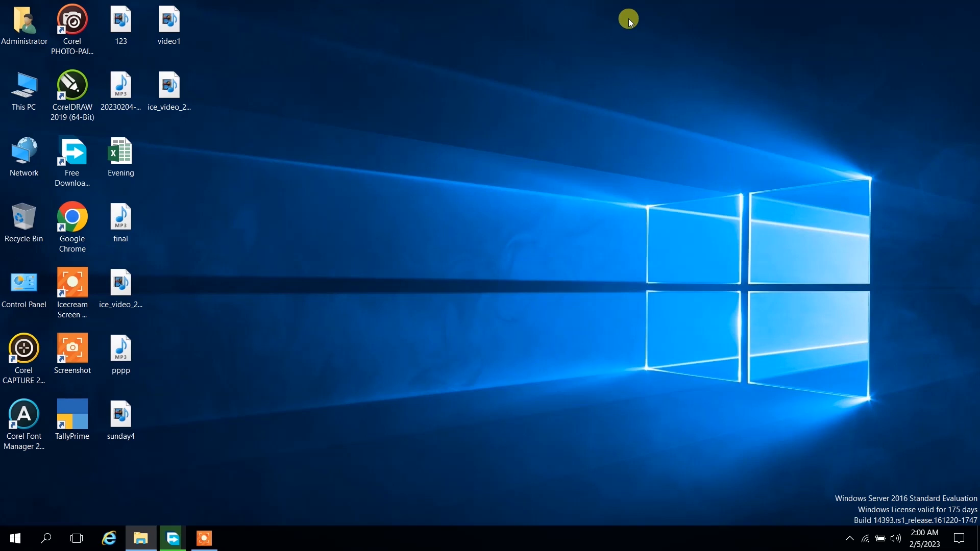
# Open the temporary files folder with the %TEMP% run command and look through its contents.
pyautogui.press('super+r')
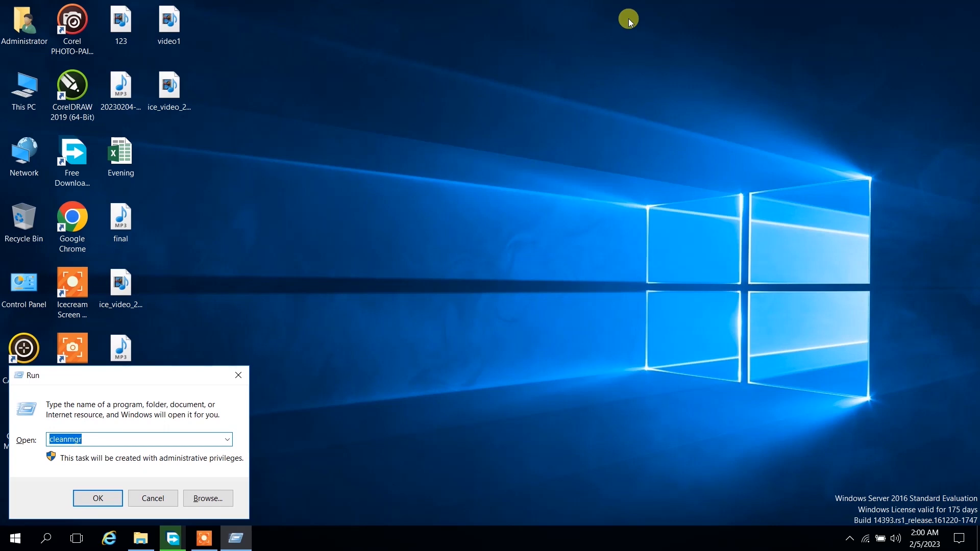
pyautogui.write('%TEMP%')
pyautogui.press('Return')
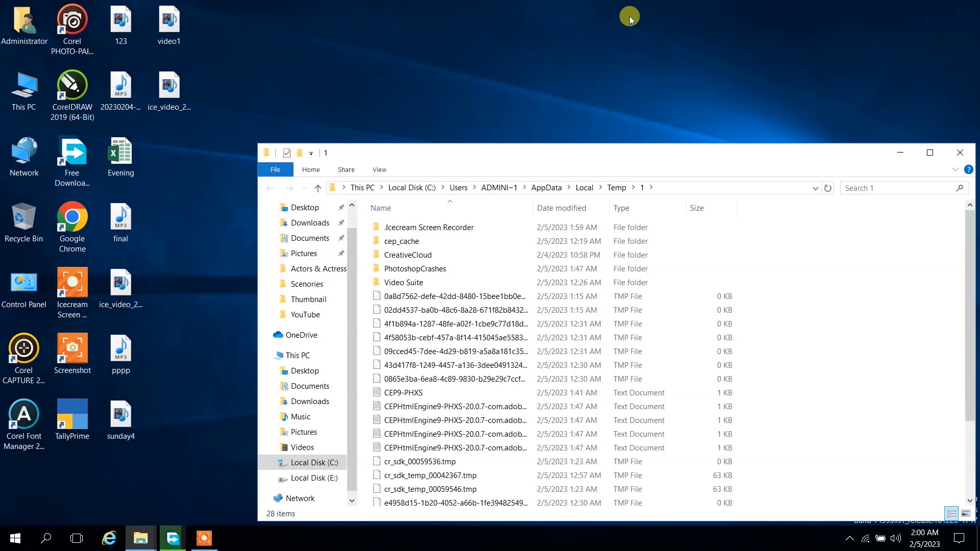
pyautogui.moveTo(584, 150); pyautogui.dragTo(529, 43)
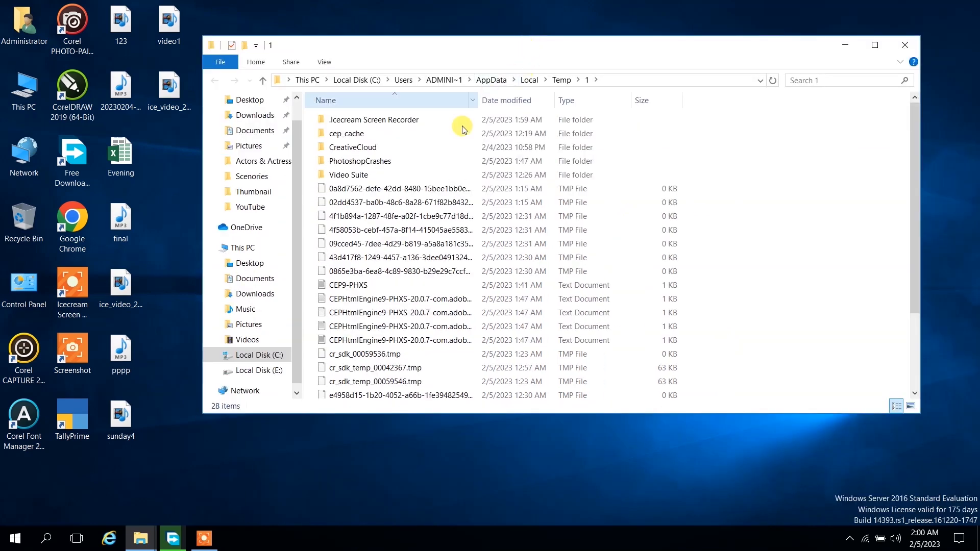
pyautogui.scroll(-3, 438, 286)
pyautogui.scroll(3, 437, 298)
pyautogui.scroll(-3, 436, 299)
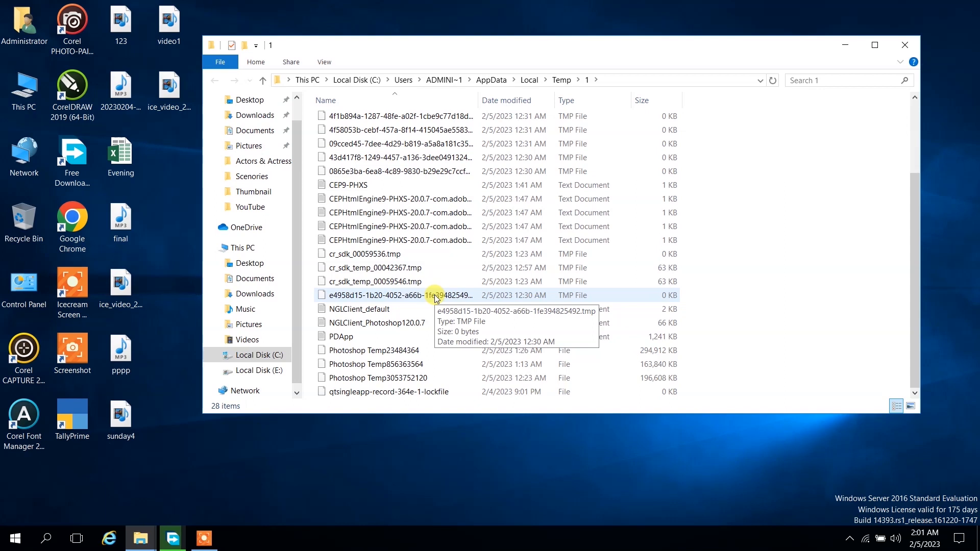
# Permanently delete all items in the temporary files folder, cancel the deletion of files in use, and close the folder.
pyautogui.hotkey('ctrl', 'a')
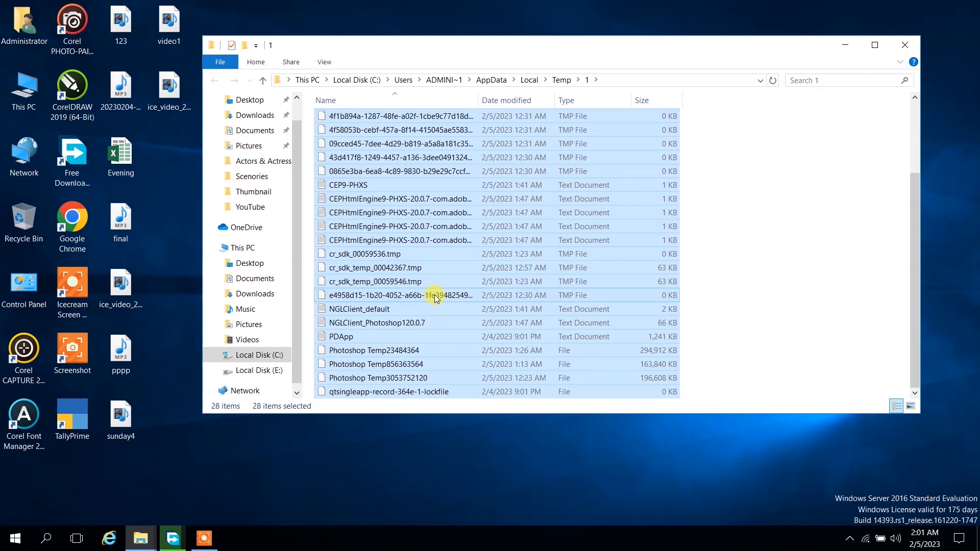
pyautogui.hotkey('shift', 'Delete')
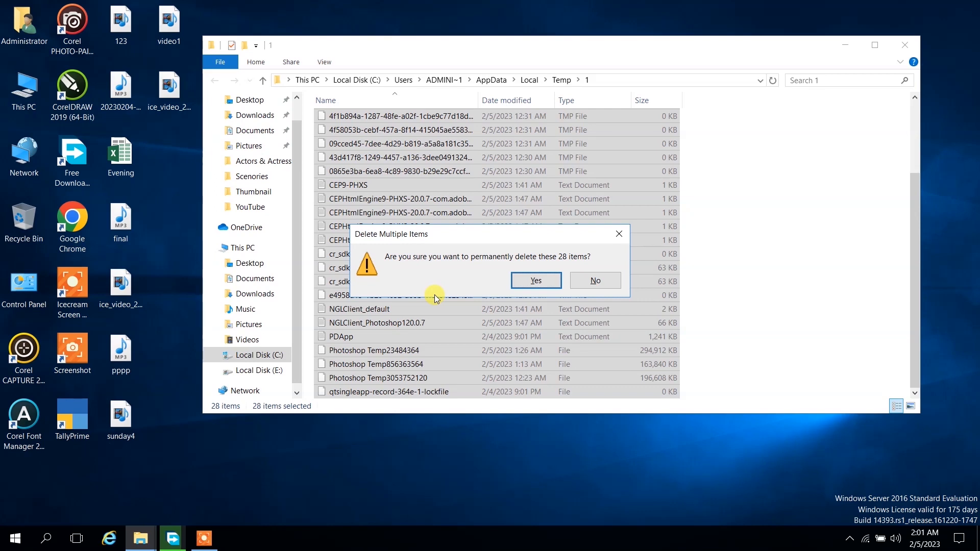
pyautogui.press('Return')
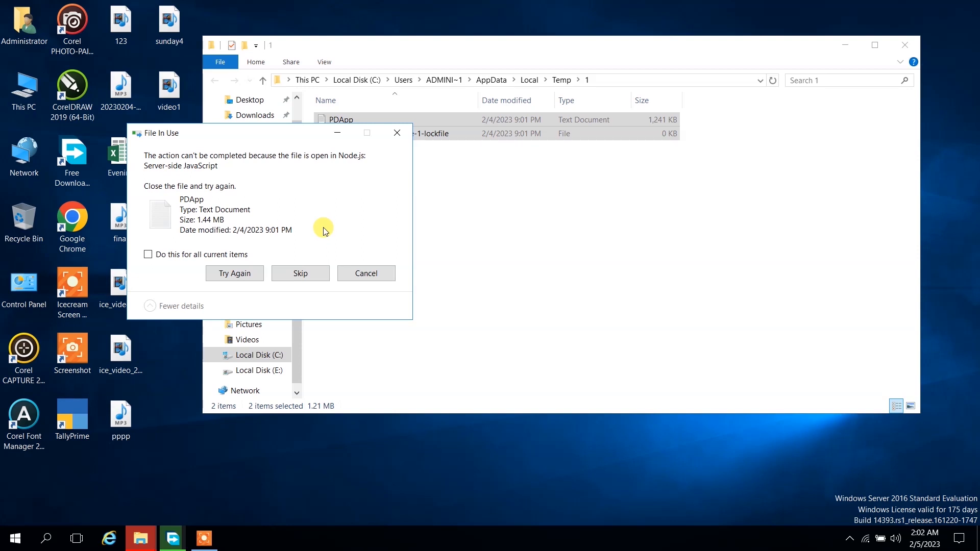
pyautogui.click(367, 274)
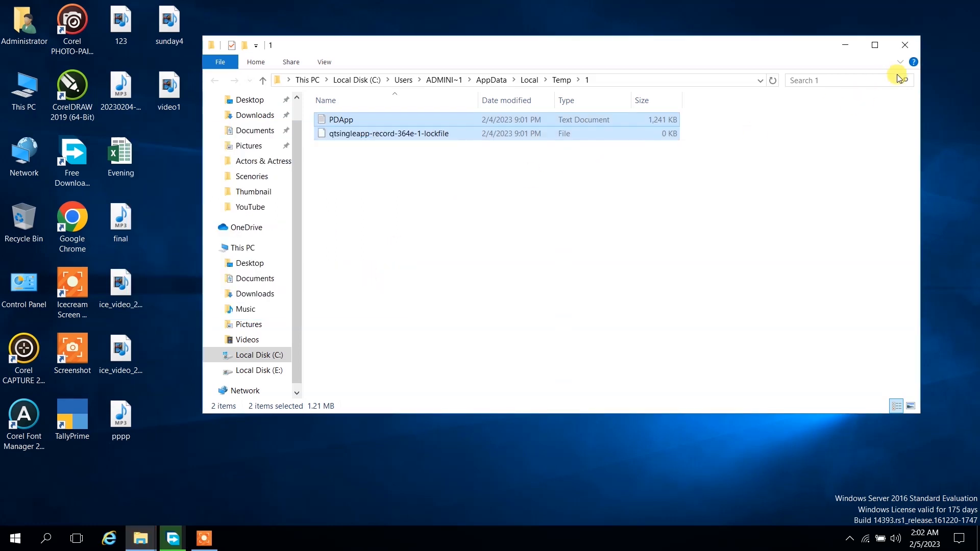
pyautogui.click(901, 47)
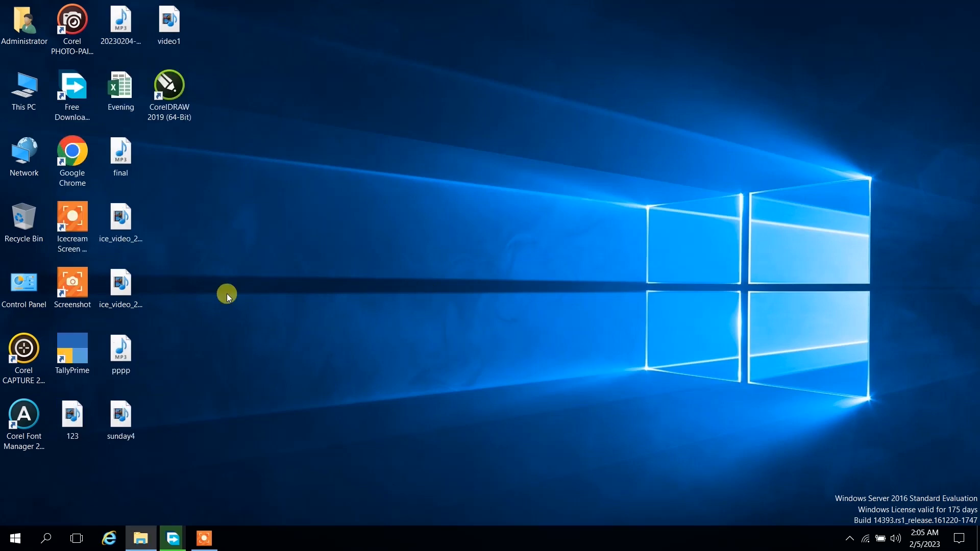
# Open the Startup folder with the shell:startup run command.
pyautogui.press('super+r')
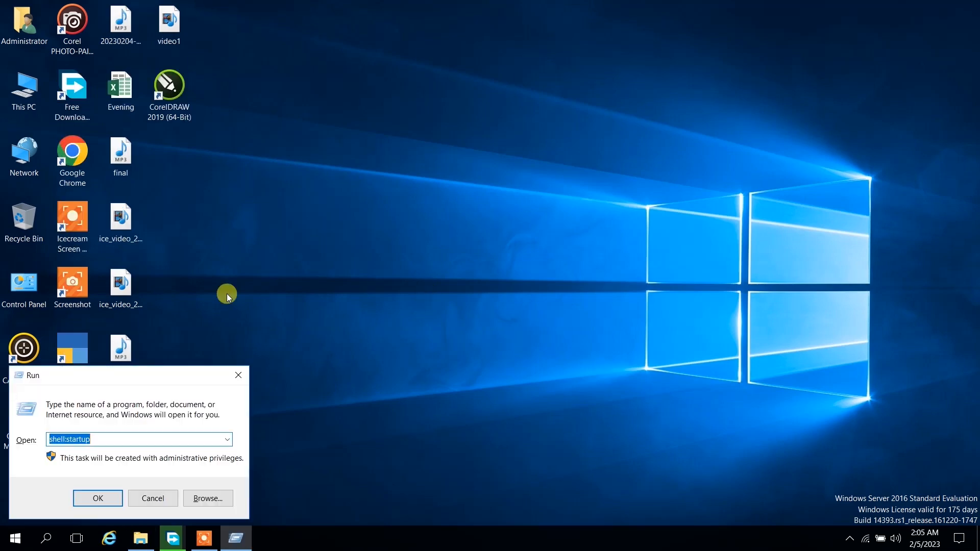
pyautogui.write('shell')
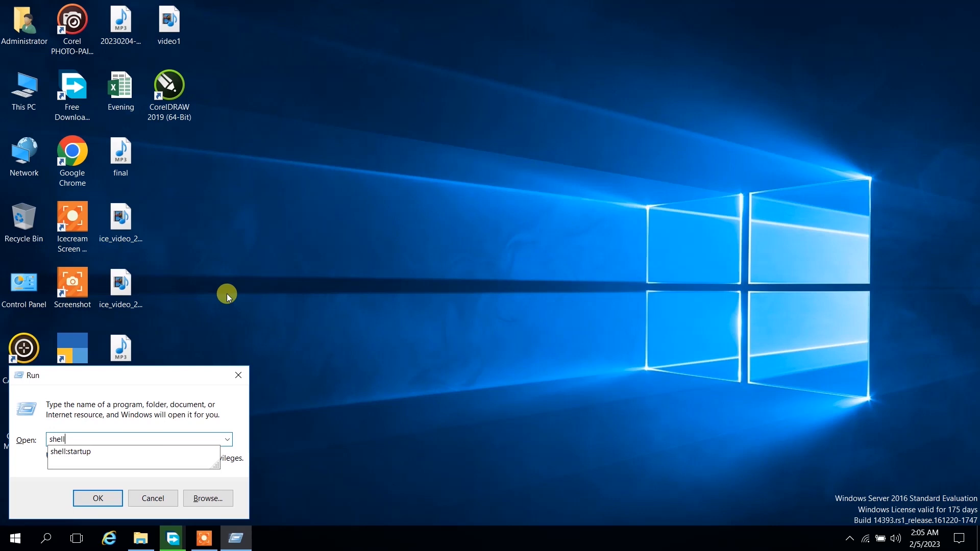
pyautogui.write(':startup')
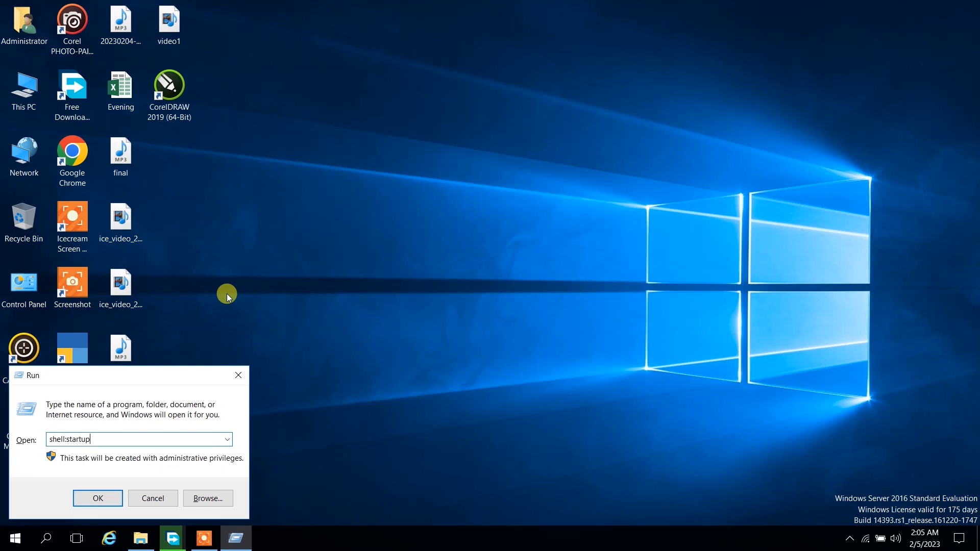
pyautogui.press('Return')
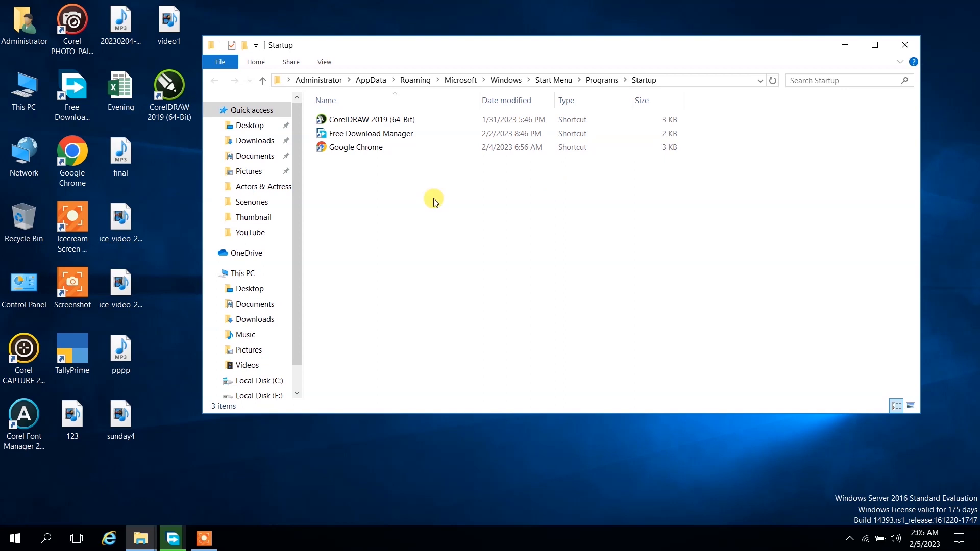
# Permanently delete all the program shortcuts in the Startup folder.
pyautogui.hotkey('ctrl', 'a')
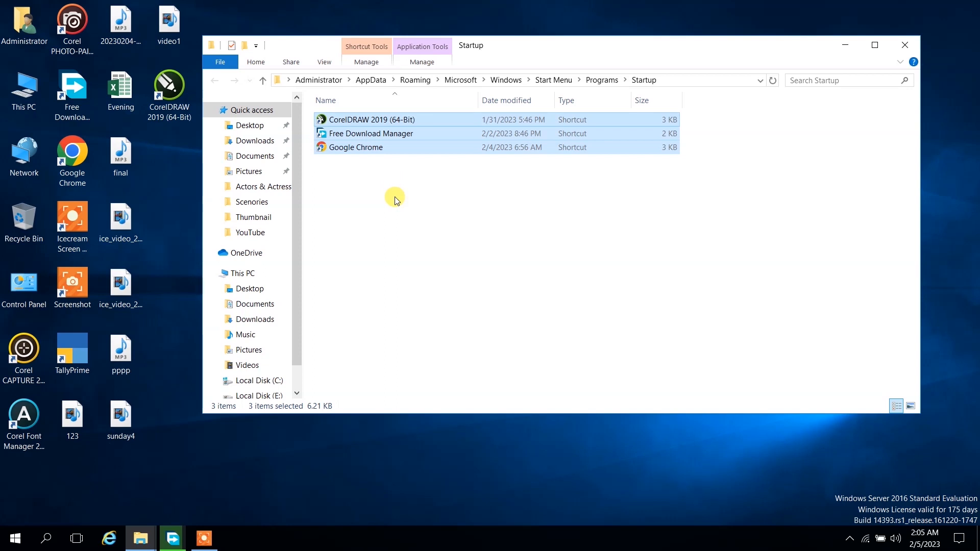
pyautogui.hotkey('shift', 'Delete')
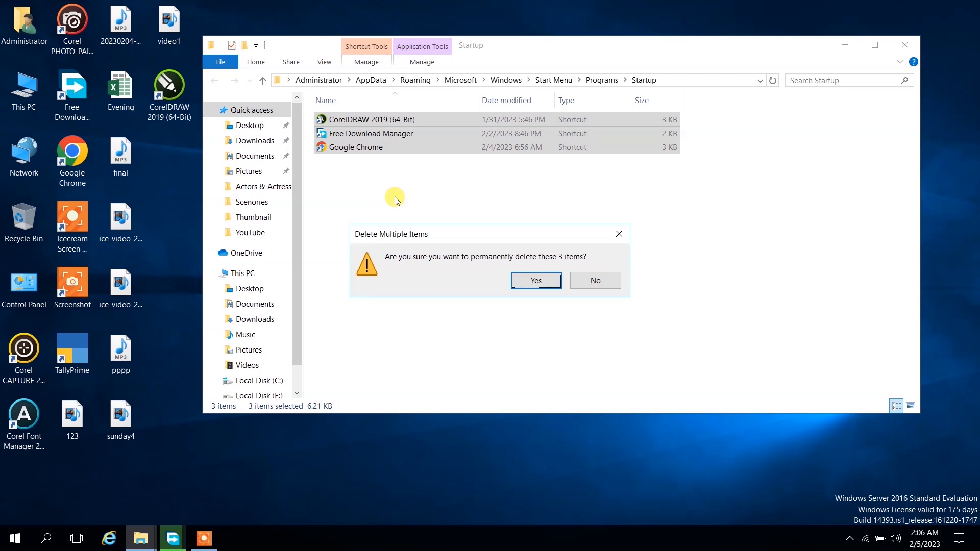
pyautogui.click(533, 287)
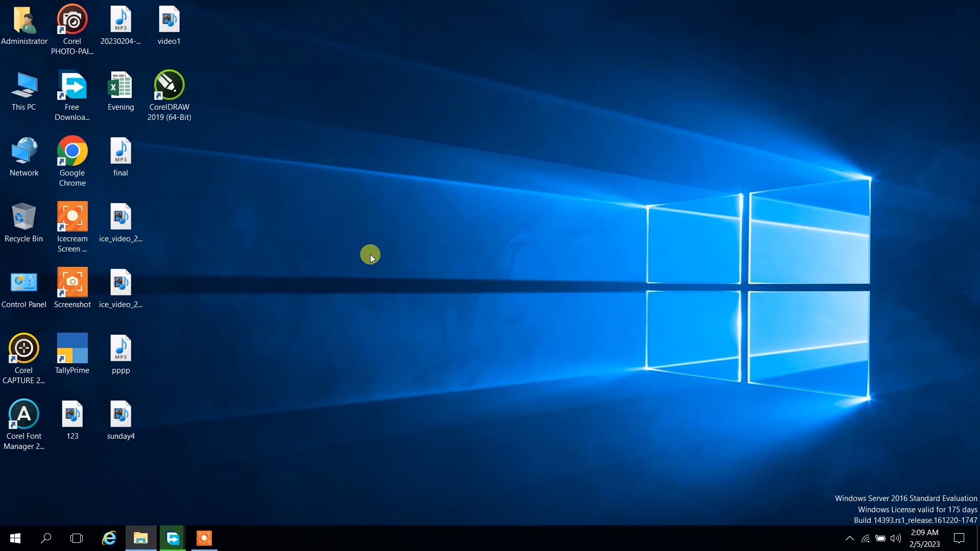
pyautogui.rightClick(371, 217)
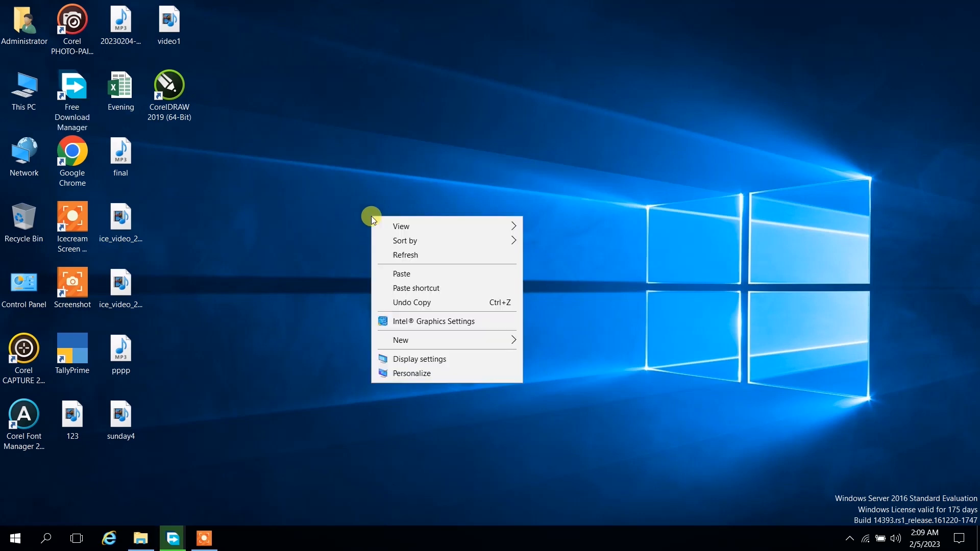
pyautogui.click(427, 375)
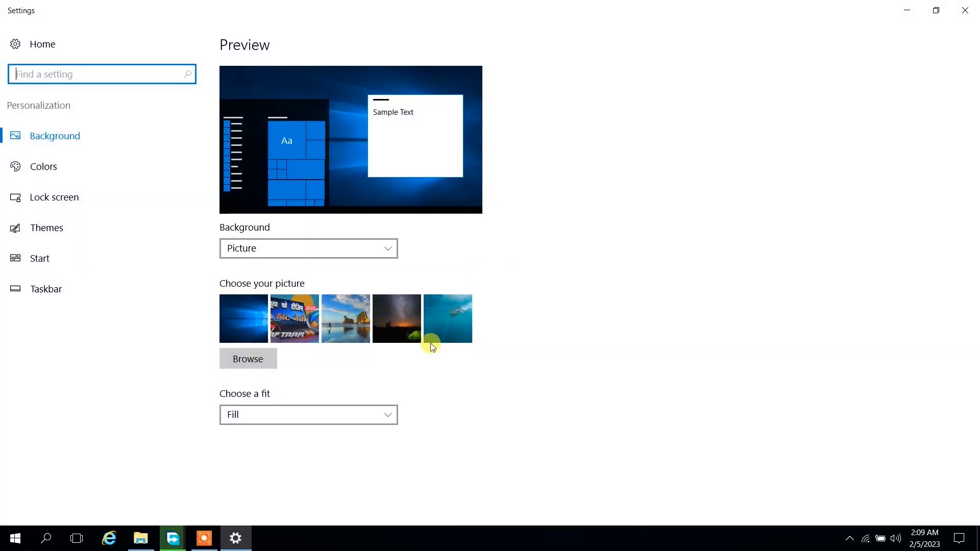
pyautogui.click(970, 6)
# Open the desktop's personalization settings and reach the Desktop Background options through the theme settings.
pyautogui.rightClick(415, 263)
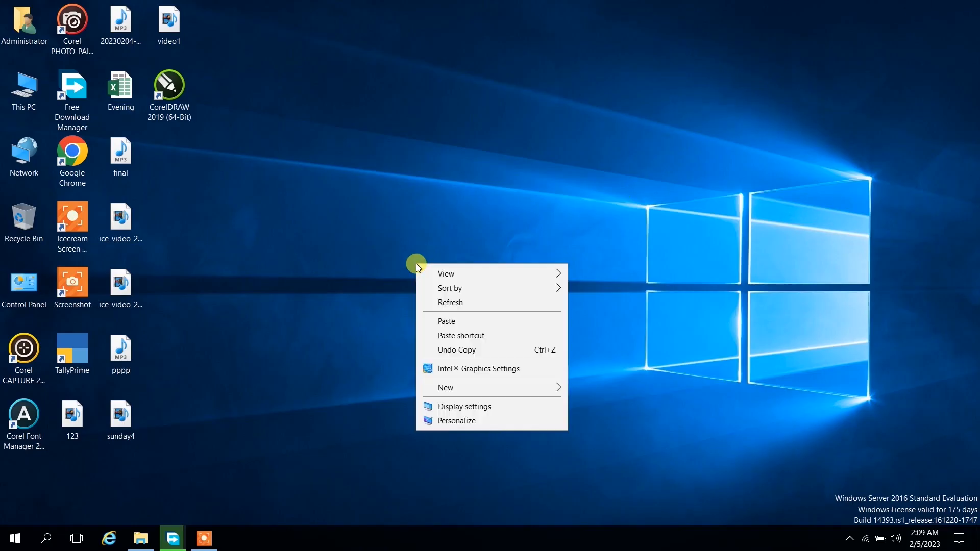
pyautogui.click(442, 421)
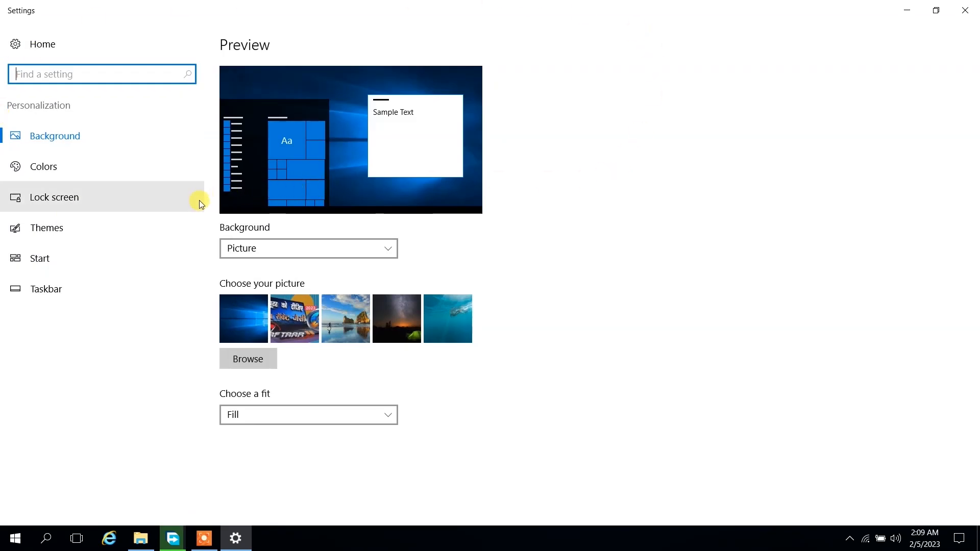
pyautogui.click(85, 228)
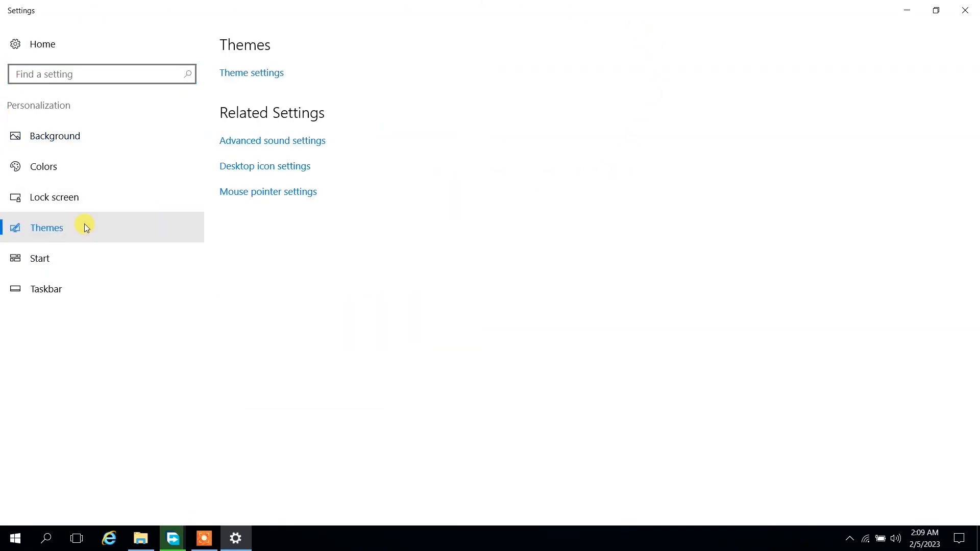
pyautogui.click(266, 72)
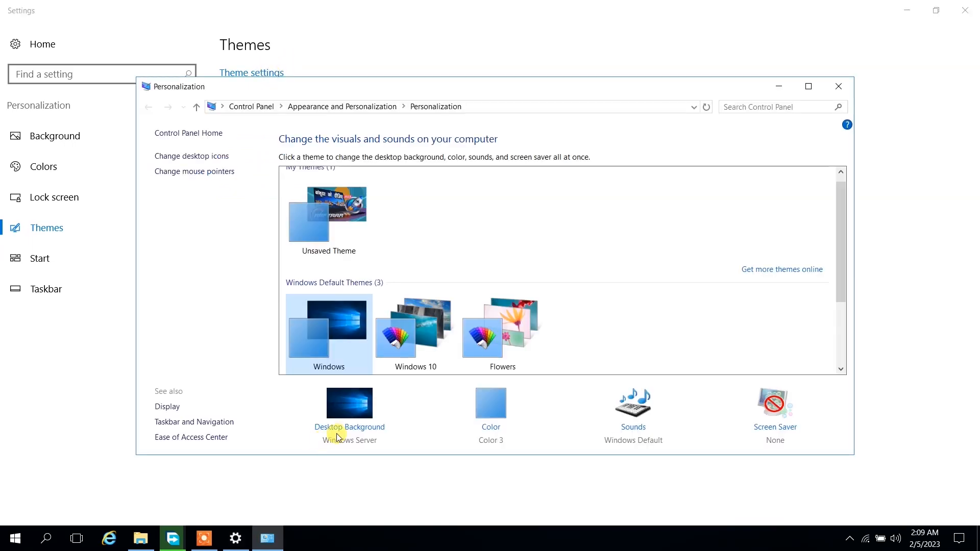
pyautogui.click(344, 429)
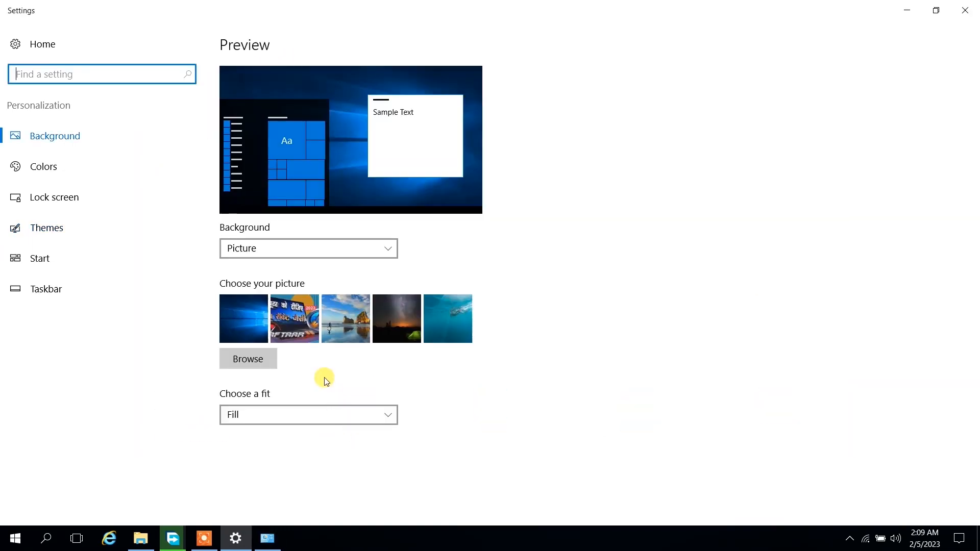
# Set the desktop background to Slideshow with the picture changing every 1 minute.
pyautogui.click(266, 253)
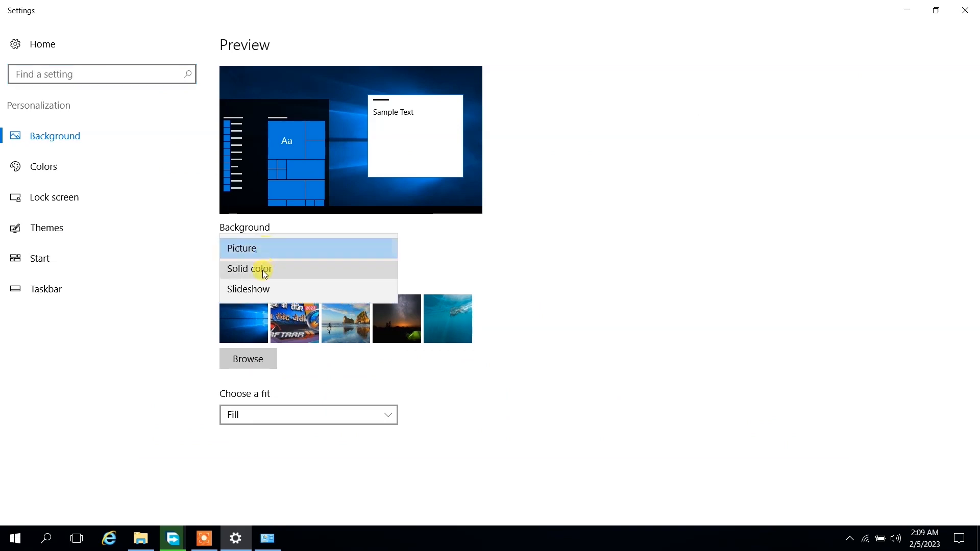
pyautogui.click(259, 287)
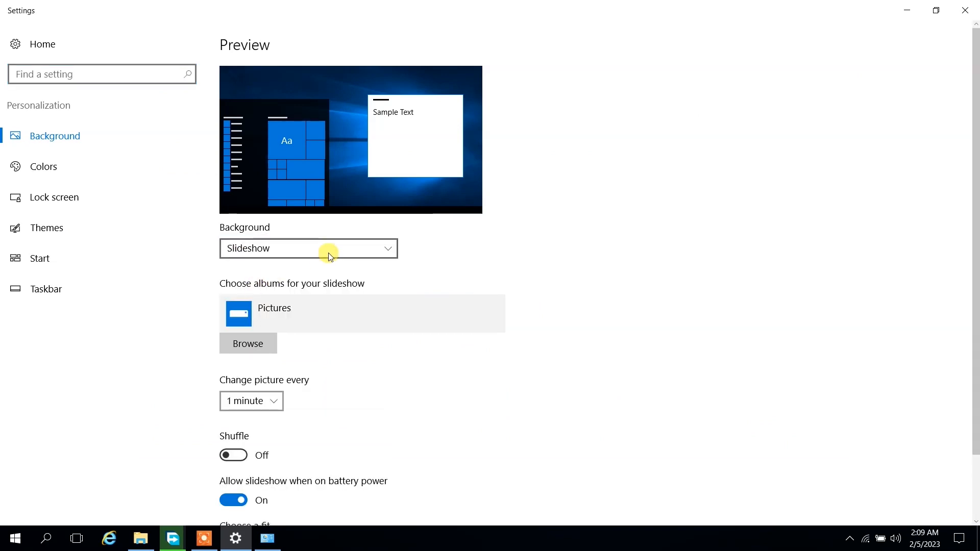
pyautogui.click(269, 398)
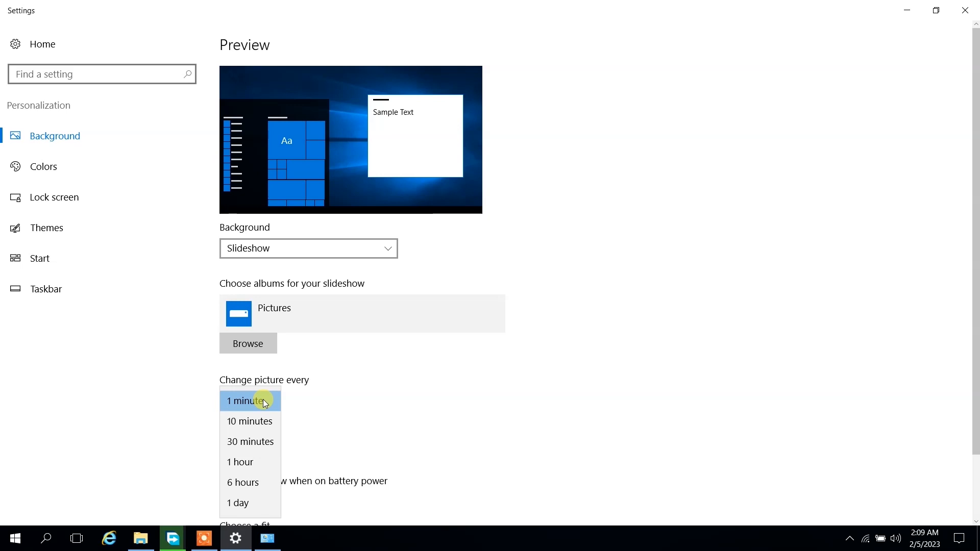
pyautogui.click(253, 404)
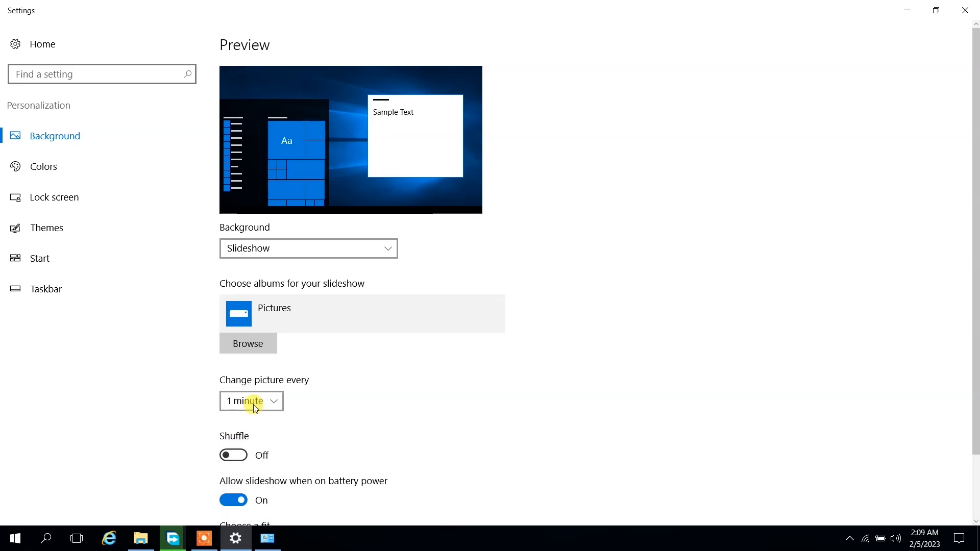
pyautogui.click(254, 404)
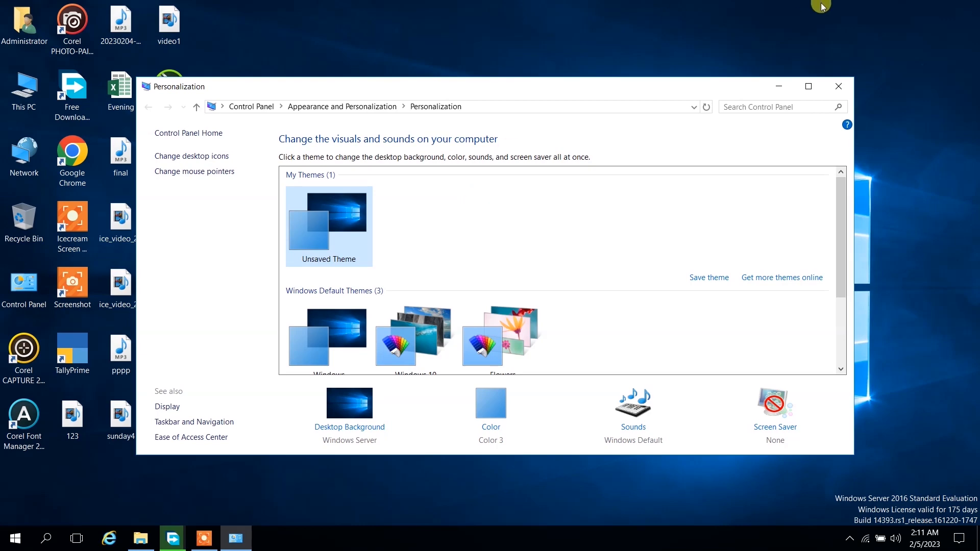
# Launch Google Chrome from the desktop and open Task Manager through a Windows search for "startup".
pyautogui.click(779, 85)
pyautogui.doubleClick(74, 167)
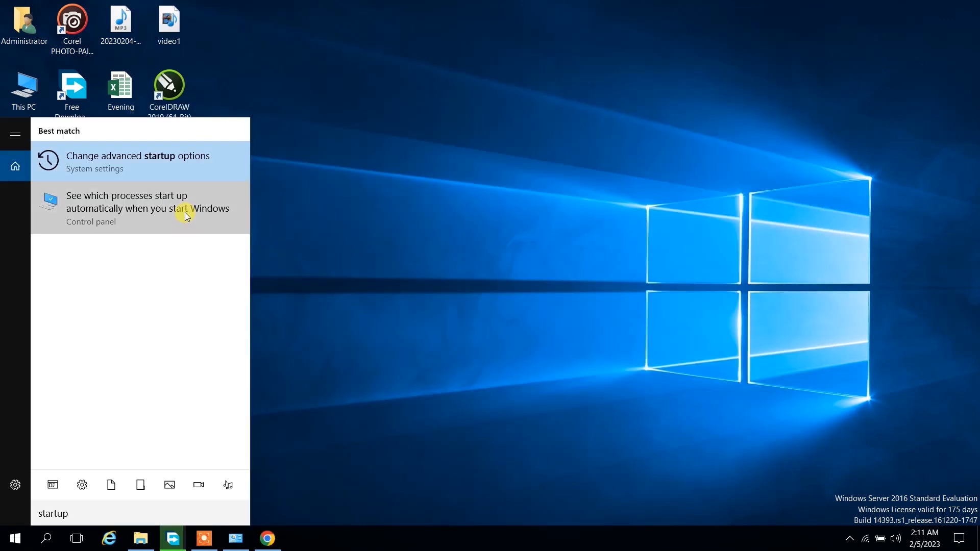
pyautogui.click(185, 213)
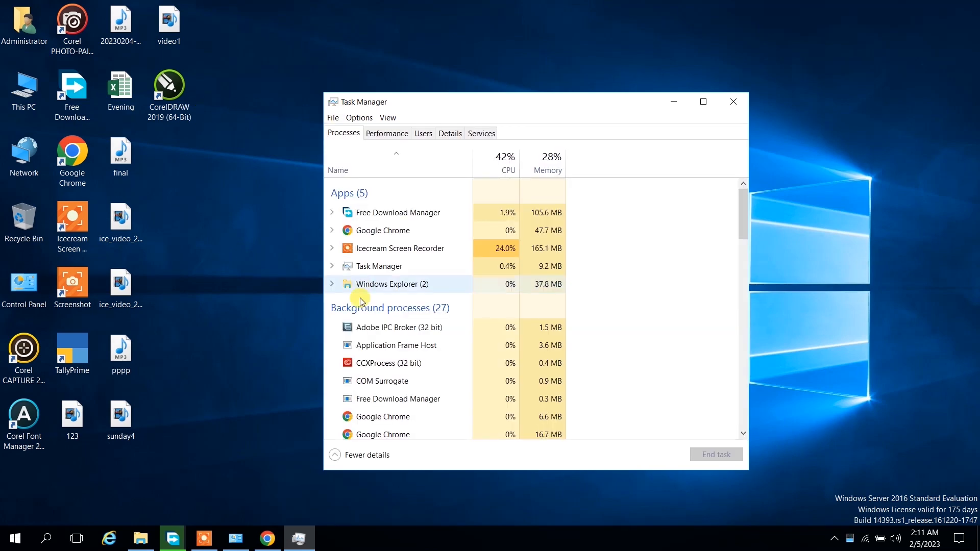
# Examine the running apps and background processes in Task Manager.
pyautogui.scroll(-3, 376, 317)
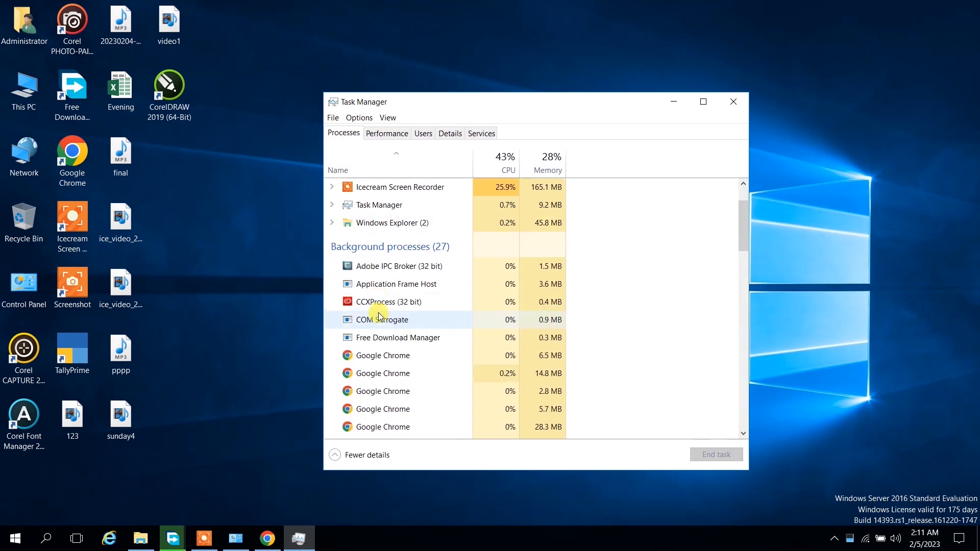
pyautogui.scroll(-1, 391, 327)
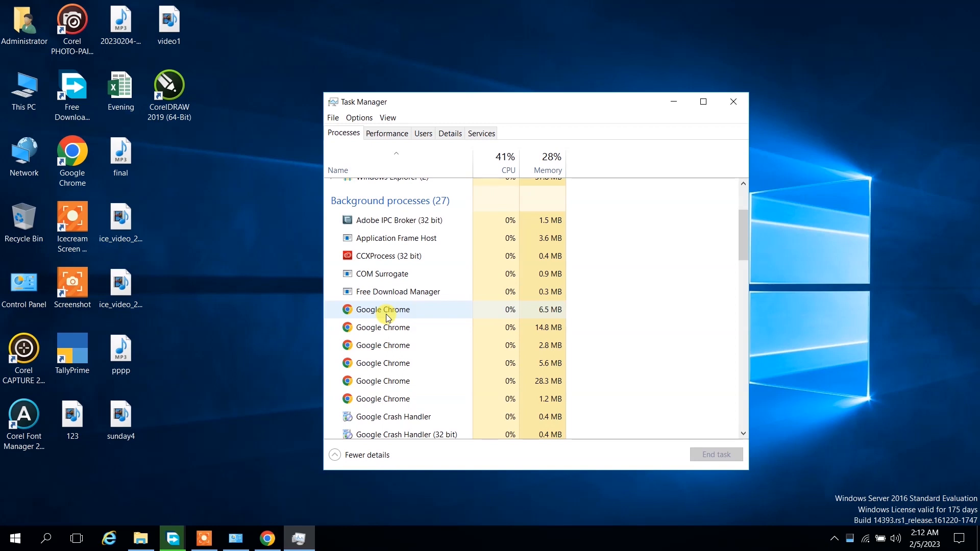
pyautogui.moveTo(433, 110); pyautogui.dragTo(457, 102)
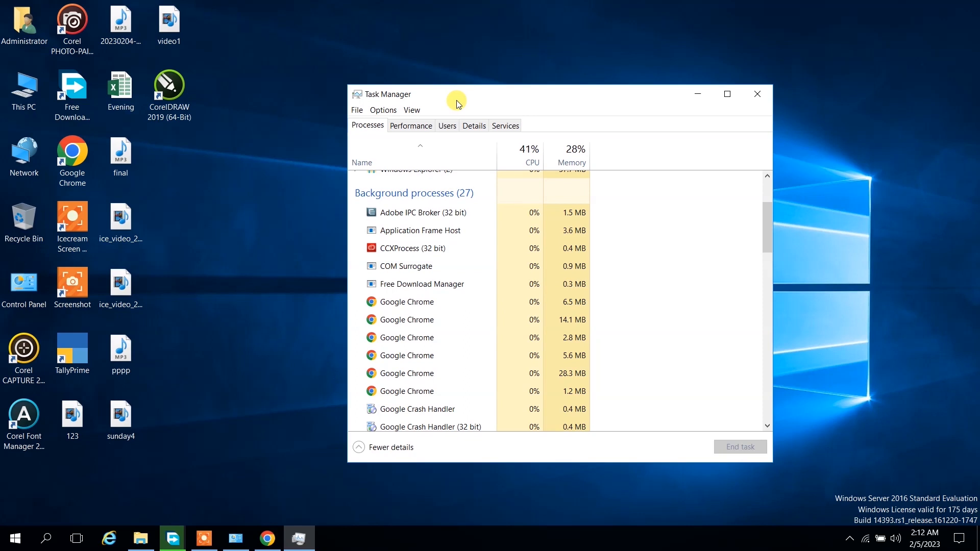
pyautogui.scroll(2, 449, 164)
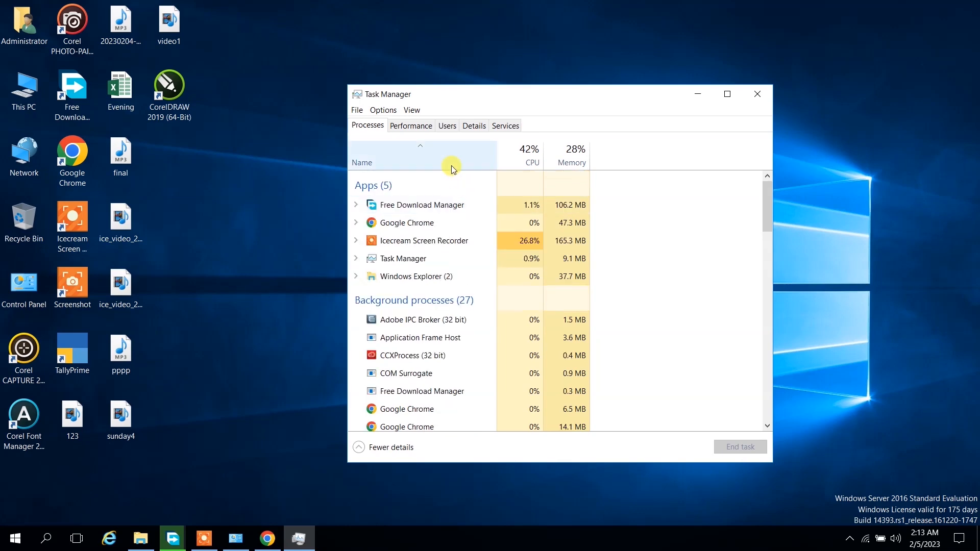
# View the CPU performance details and check the computer's processor and memory in the system properties.
pyautogui.click(409, 126)
pyautogui.click(367, 153)
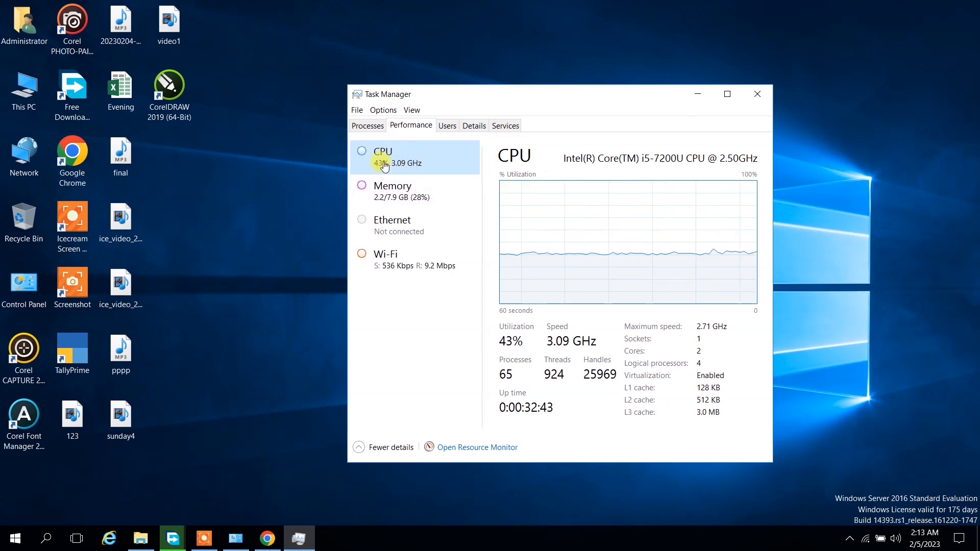
pyautogui.rightClick(33, 100)
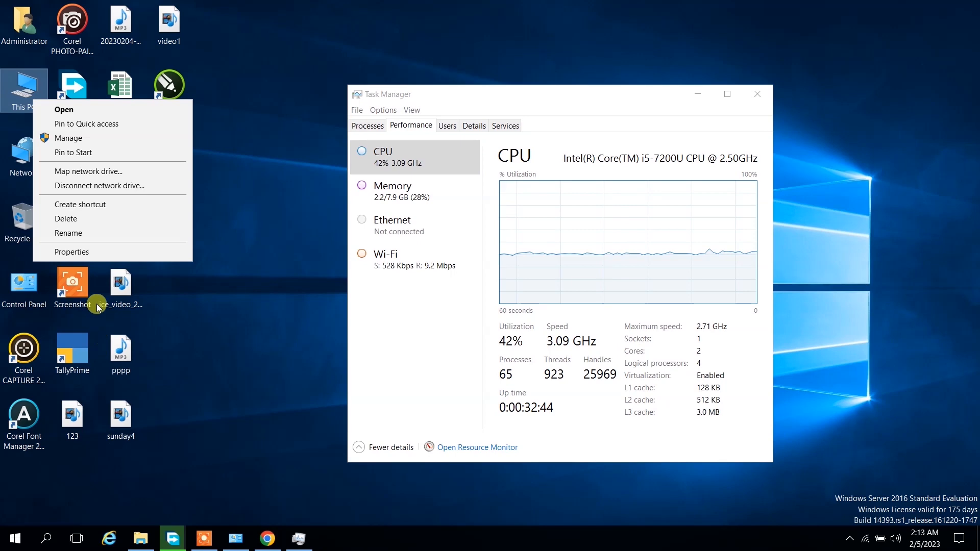
pyautogui.click(97, 251)
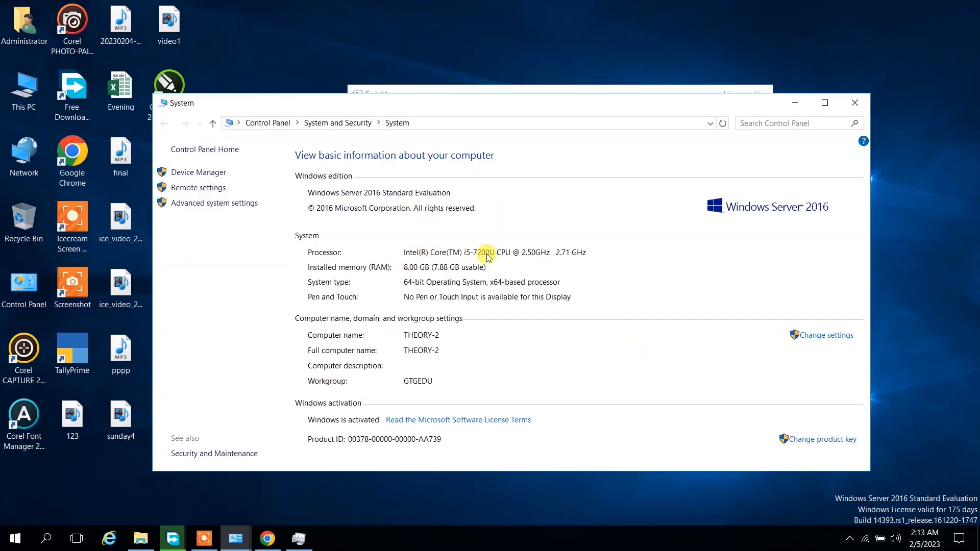
pyautogui.click(861, 104)
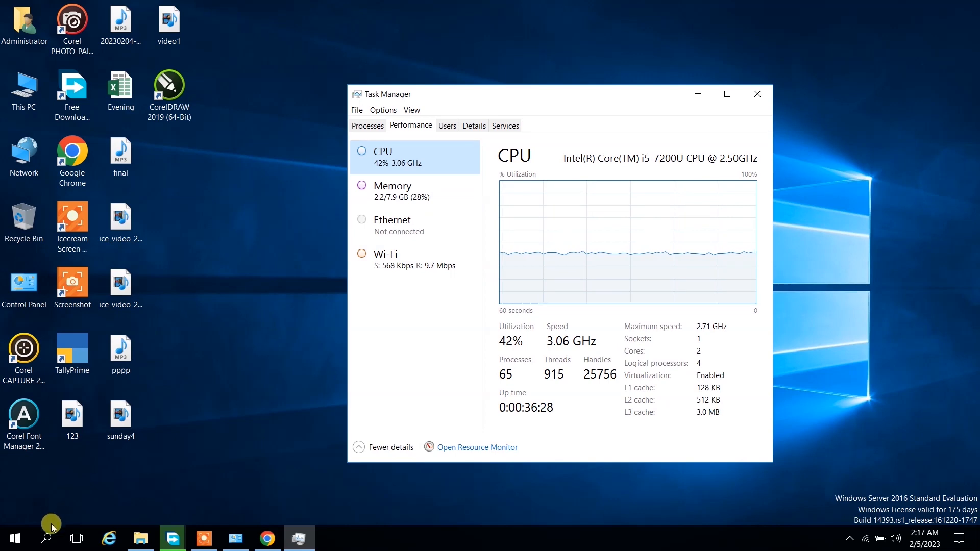
# Search Windows for "window defender".
pyautogui.click(48, 538)
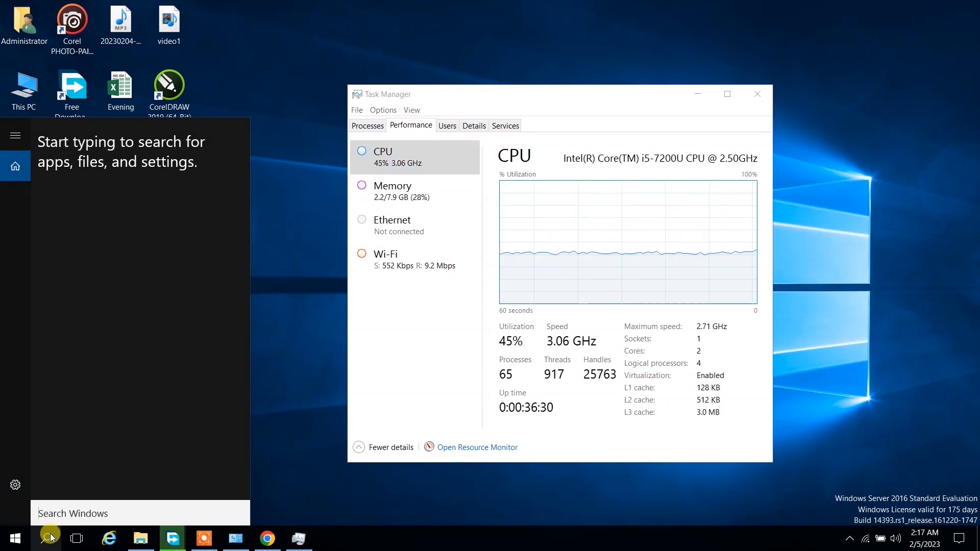
pyautogui.write('widn')
pyautogui.press('BackSpace')
pyautogui.press('BackSpace')
pyautogui.write('ndows defe')
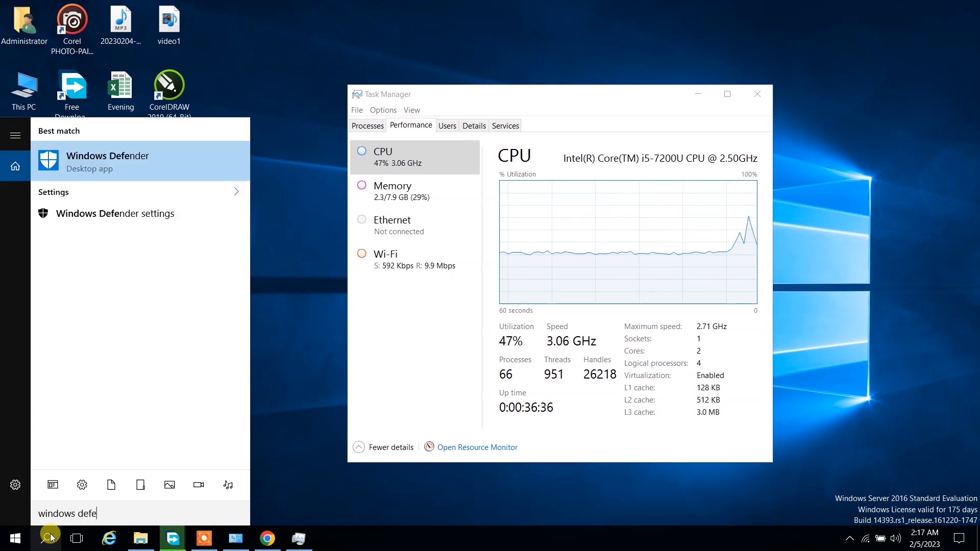
pyautogui.write('ne')
pyautogui.press('BackSpace')
pyautogui.press('BackSpace')
pyautogui.press('BackSpace')
pyautogui.press('BackSpace')
pyautogui.press('BackSpace')
pyautogui.press('BackSpace')
pyautogui.press('BackSpace')
pyautogui.press('BackSpace')
pyautogui.write('defender')
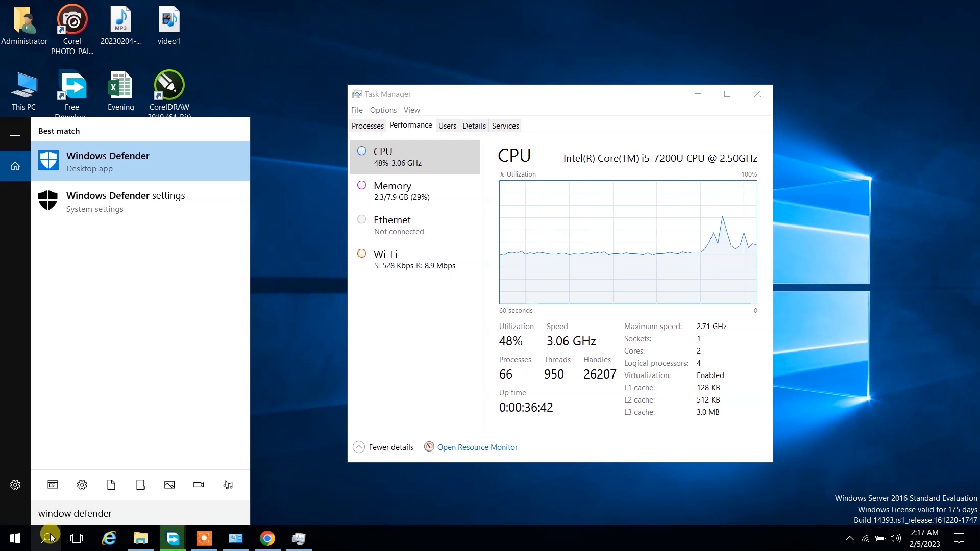
# Open Windows Defender, turn on real-time protection, and close the program.
pyautogui.click(64, 176)
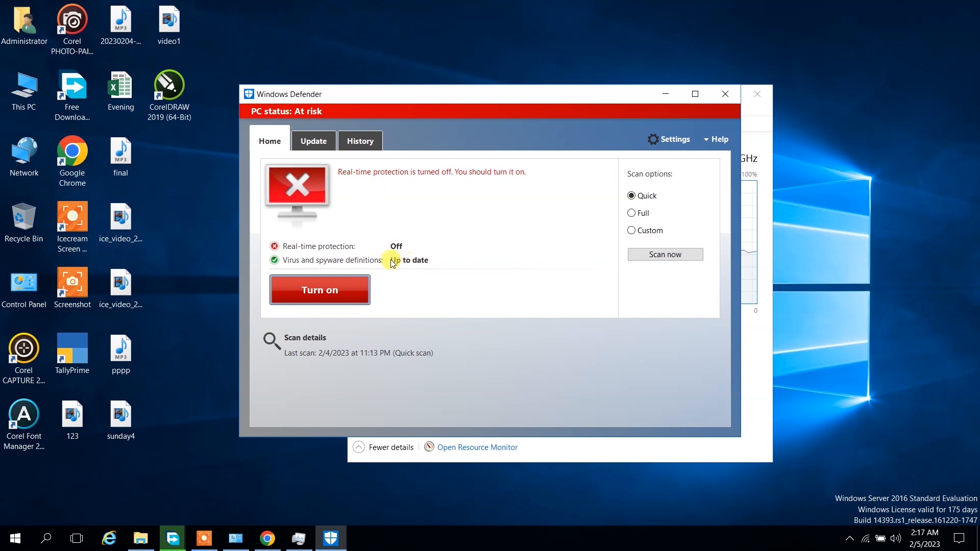
pyautogui.click(330, 293)
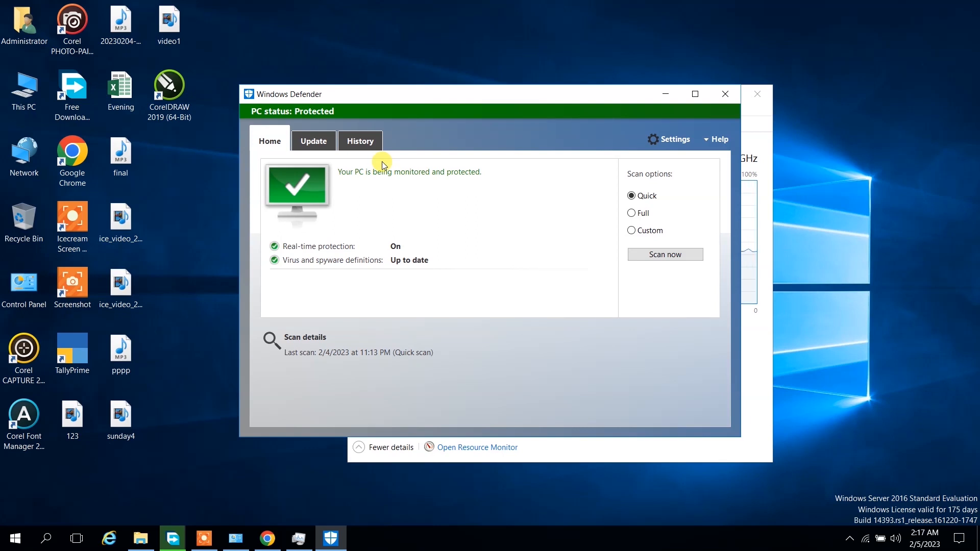
pyautogui.click(719, 98)
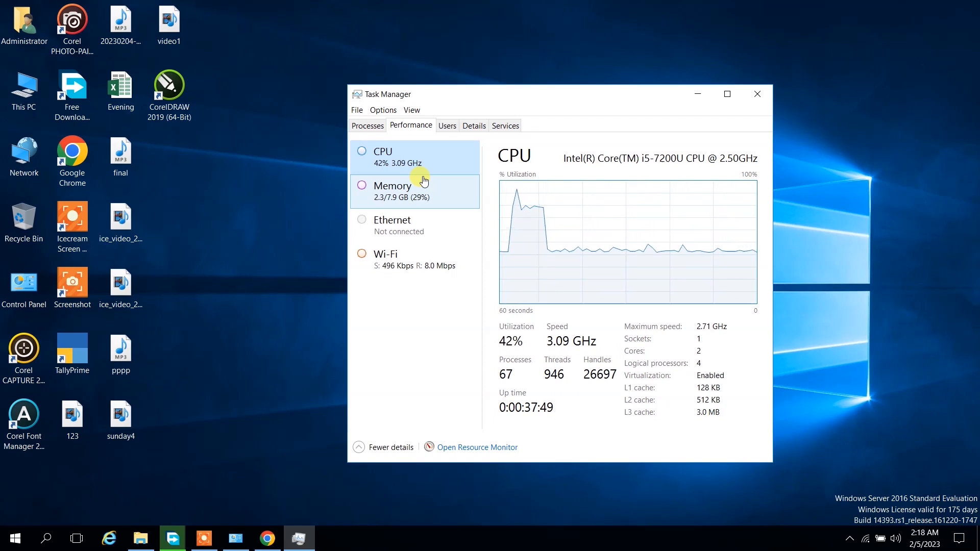
# Open Control Panel with the control run command and go to the list of programs to uninstall.
pyautogui.press('super+r')
pyautogui.write('control')
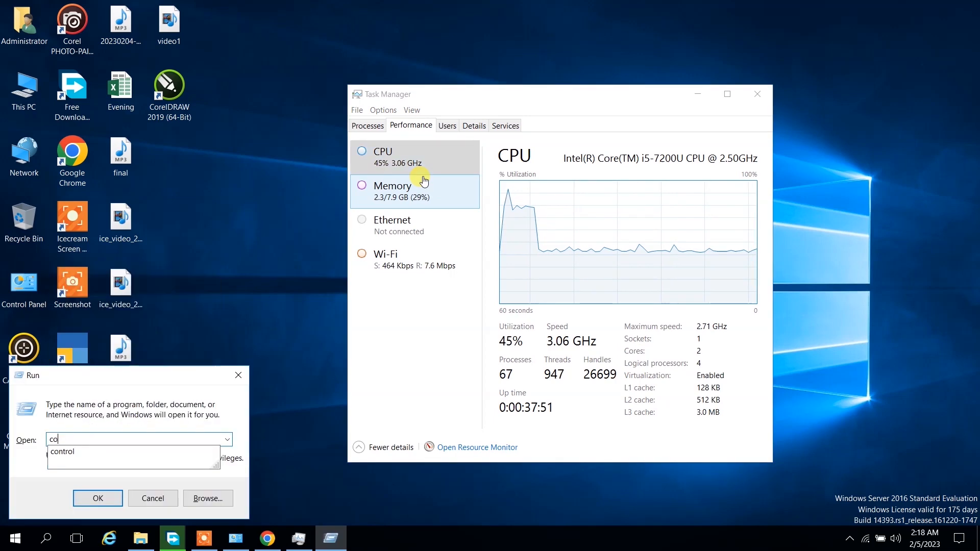
pyautogui.press('Return')
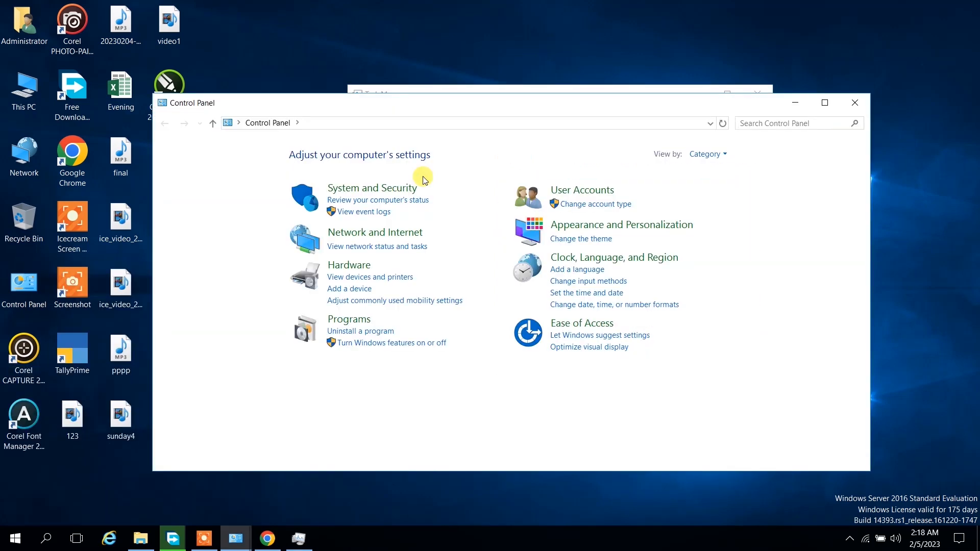
pyautogui.click(352, 332)
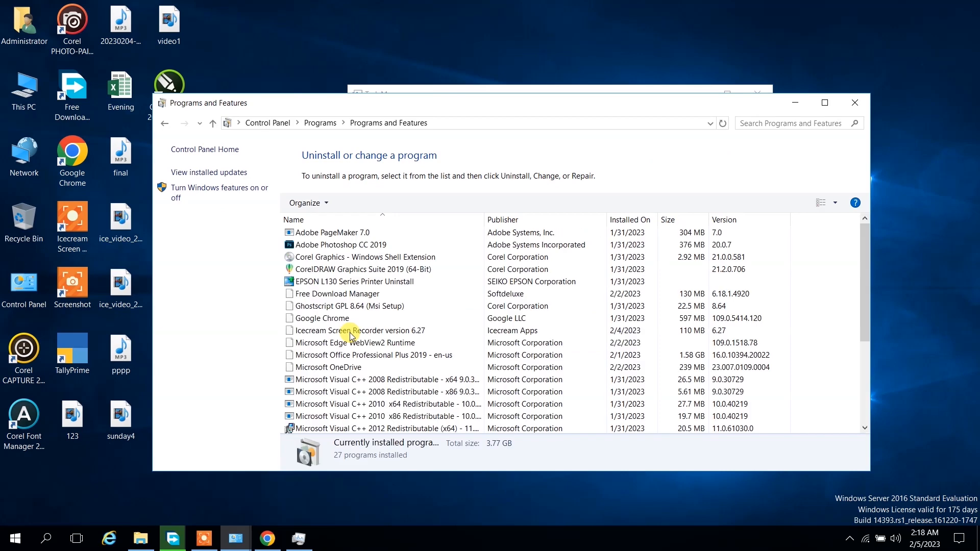
# Look through the installed programs and uninstall TallyPrime, confirming the removal.
pyautogui.scroll(-4, 351, 337)
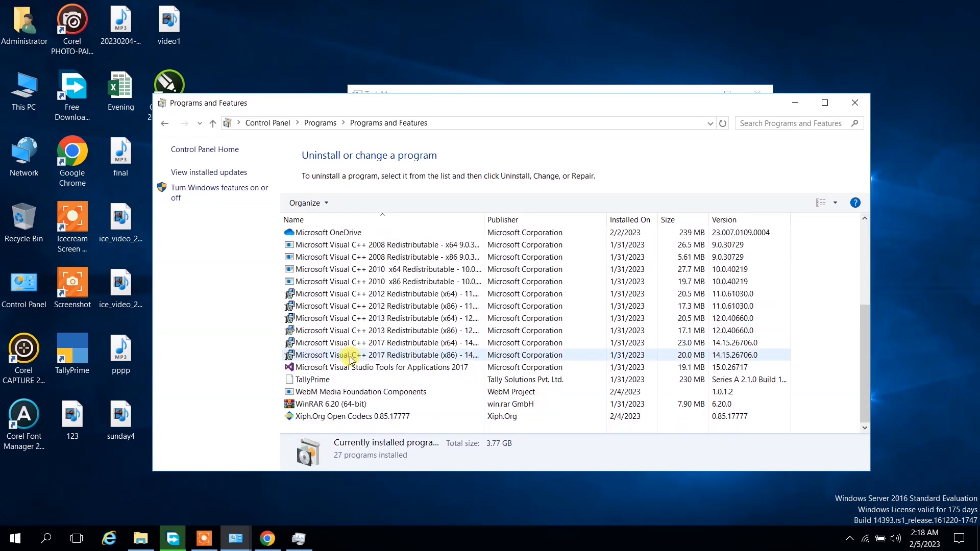
pyautogui.scroll(4, 352, 390)
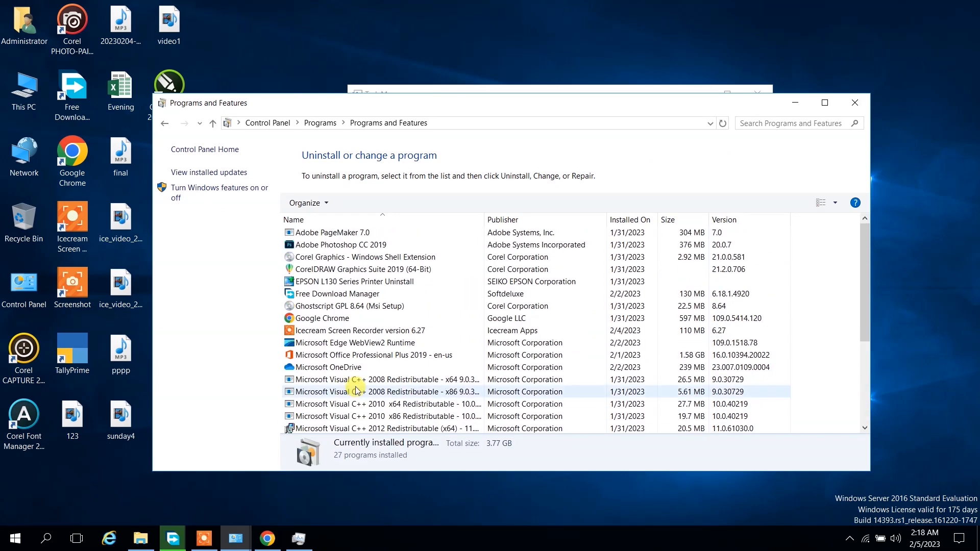
pyautogui.scroll(-4, 356, 391)
pyautogui.scroll(4, 356, 385)
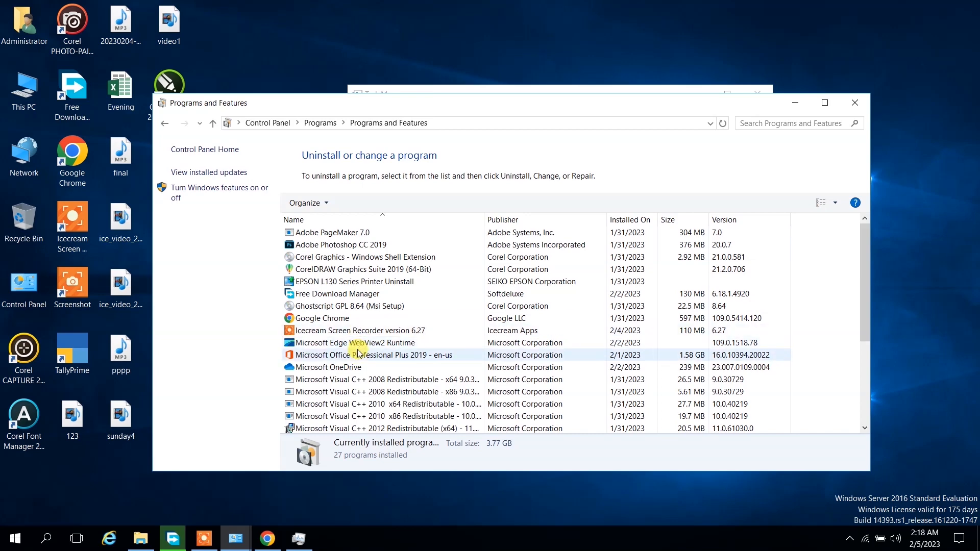
pyautogui.scroll(-3, 357, 357)
pyautogui.click(364, 382)
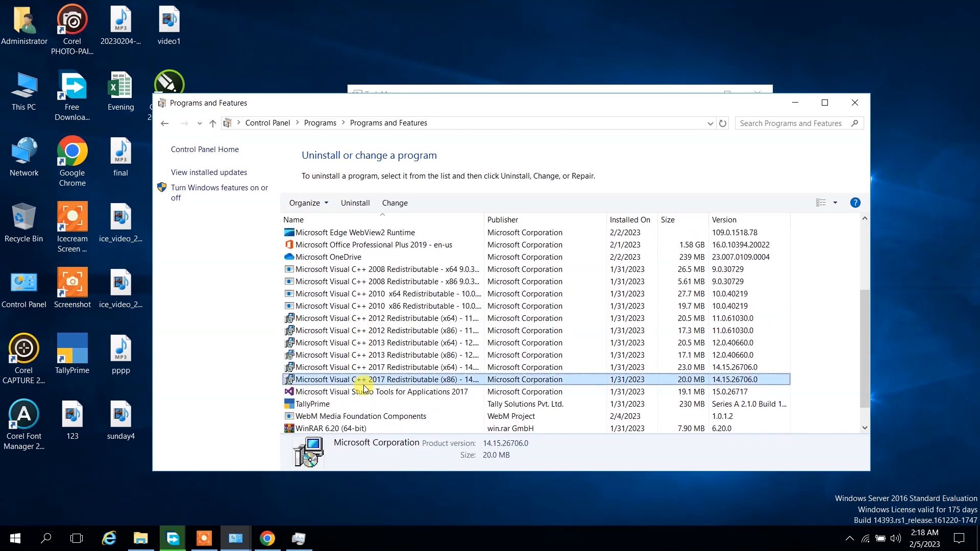
pyautogui.click(343, 405)
pyautogui.click(360, 205)
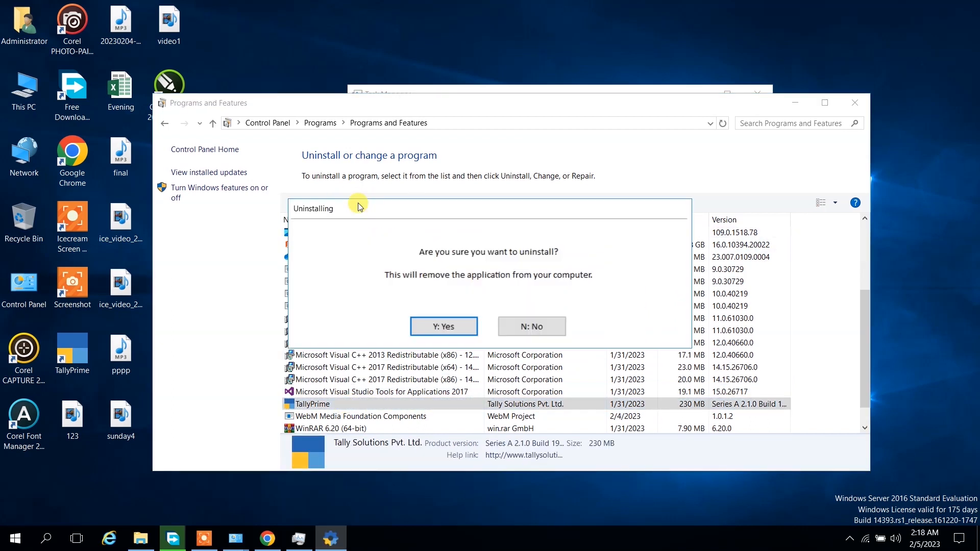
pyautogui.click(441, 330)
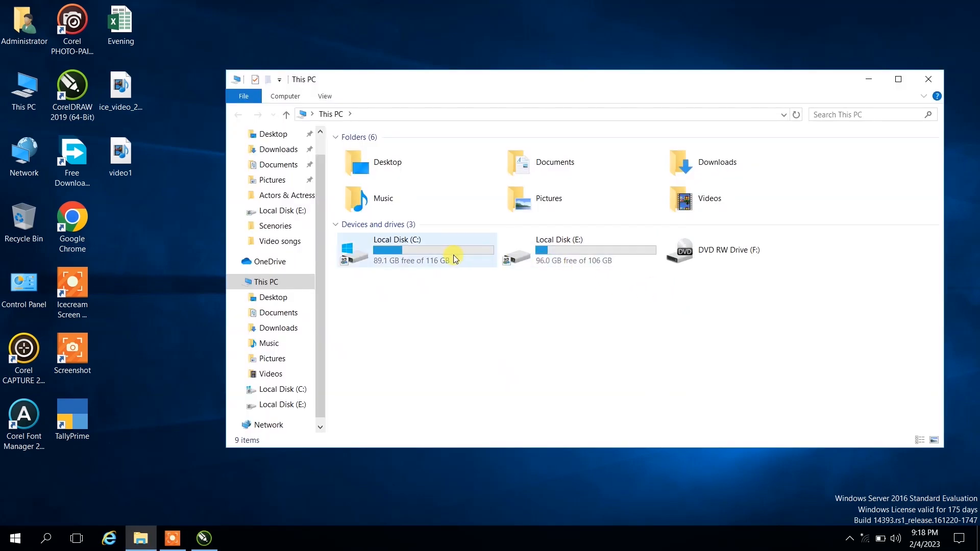
# Open the drive optimization tool from the properties of Local Disk (C:).
pyautogui.rightClick(452, 251)
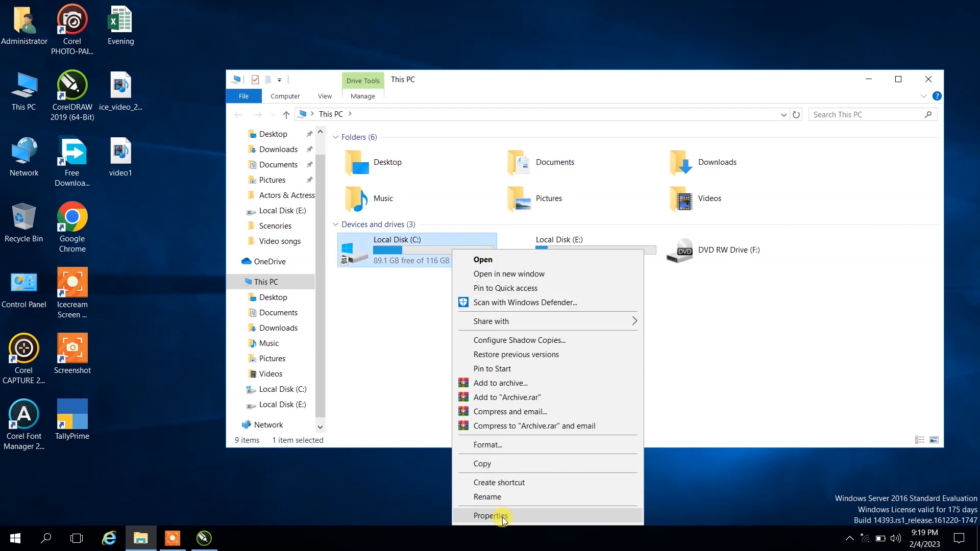
pyautogui.click(501, 517)
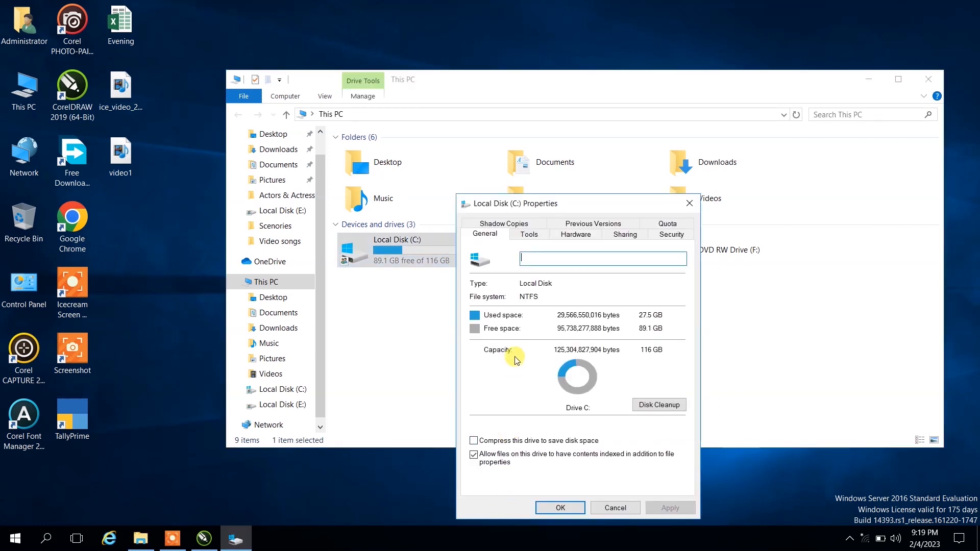
pyautogui.click(529, 236)
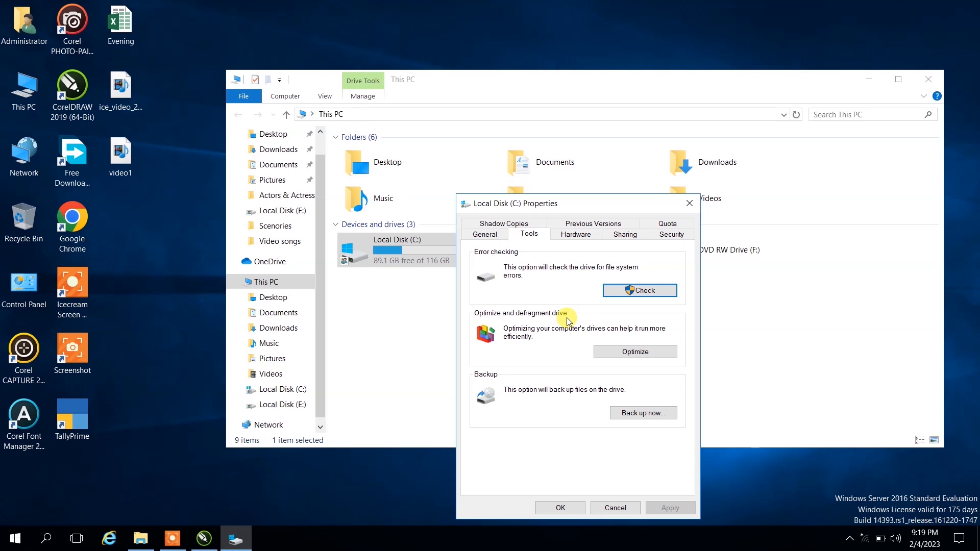
pyautogui.click(638, 352)
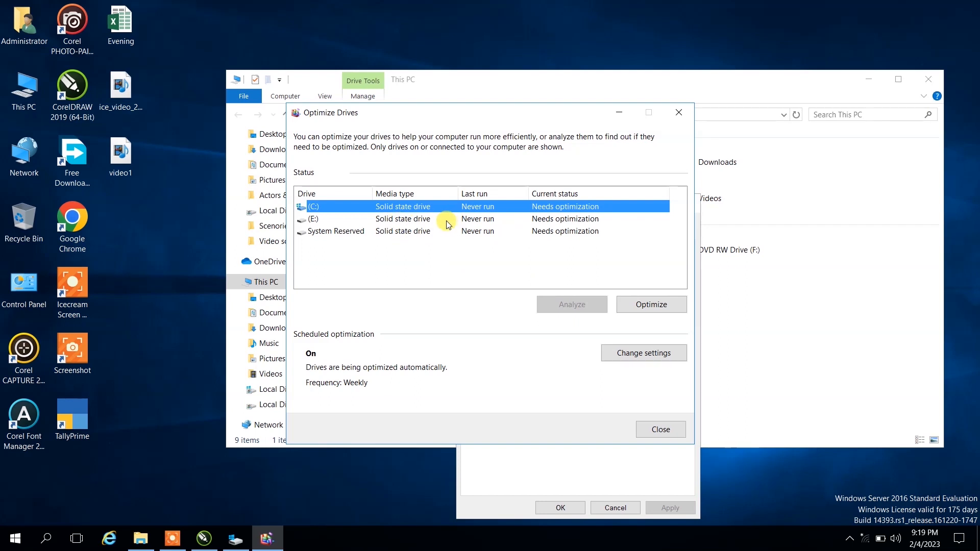
# Optimize drive E: and drive C:, and close the optimization and drive properties windows.
pyautogui.click(417, 220)
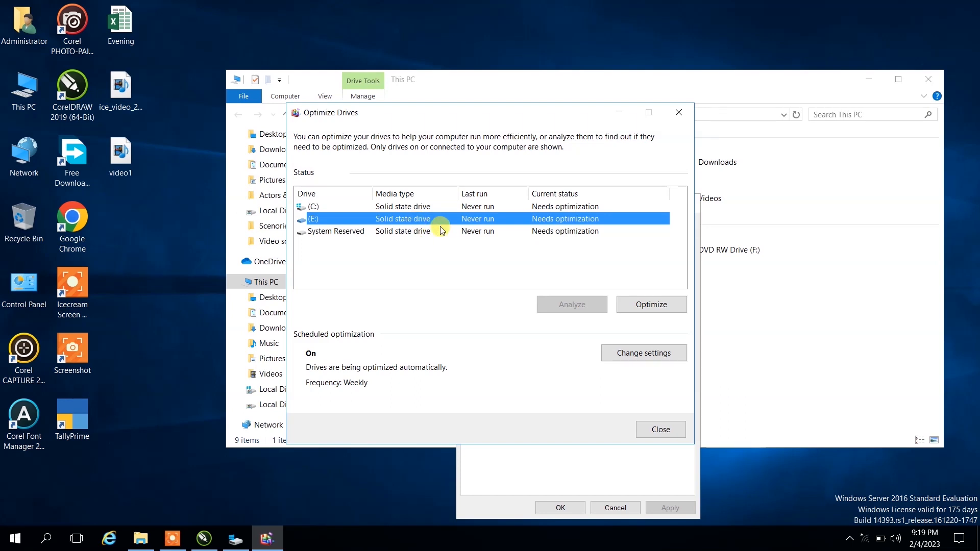
pyautogui.click(660, 306)
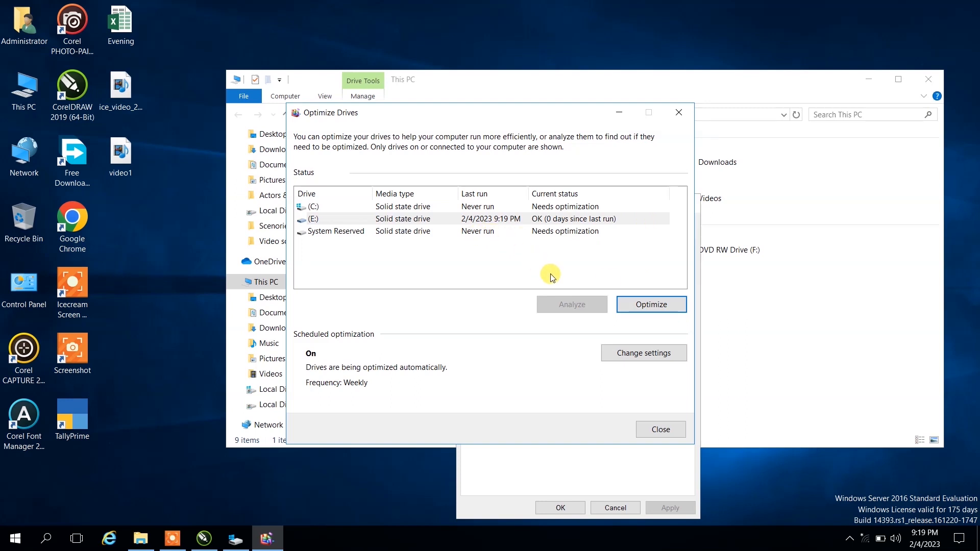
pyautogui.click(479, 208)
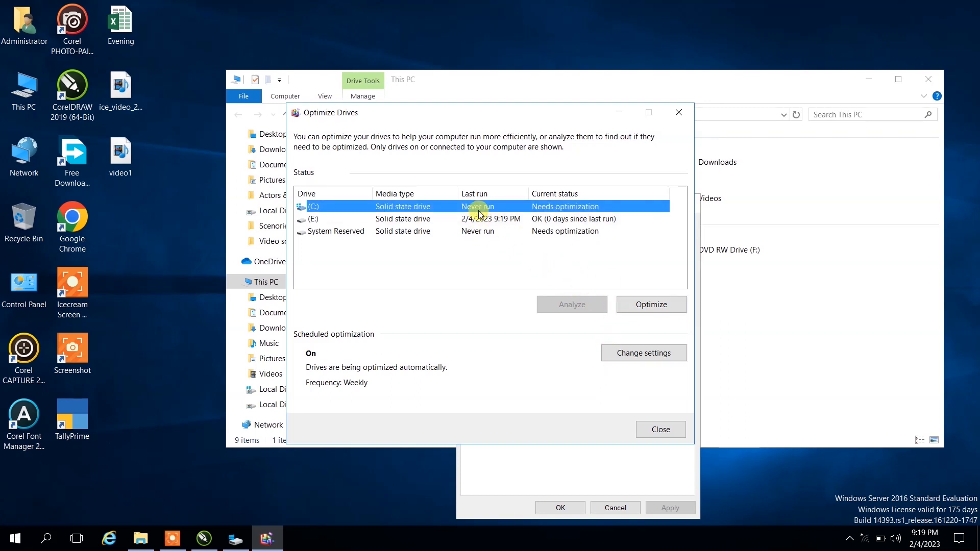
pyautogui.click(637, 305)
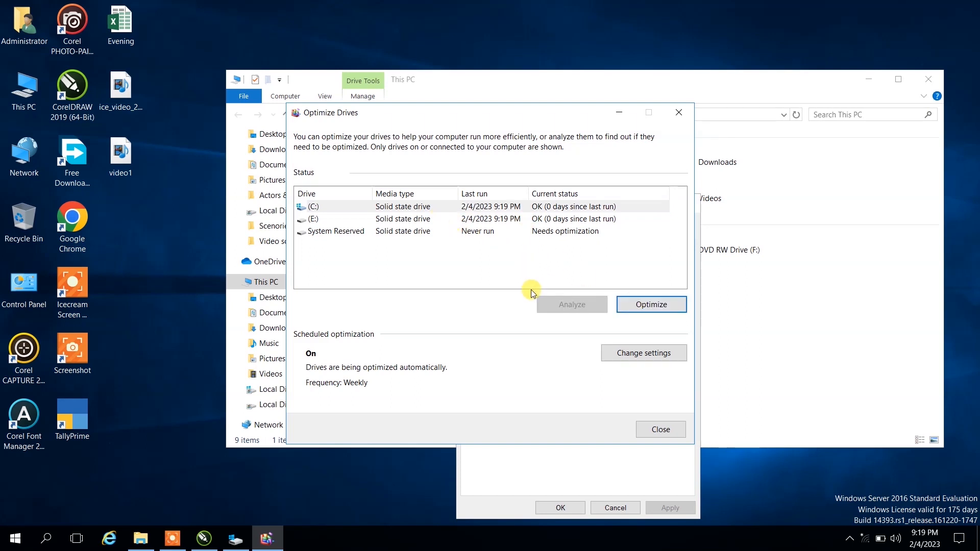
pyautogui.click(676, 432)
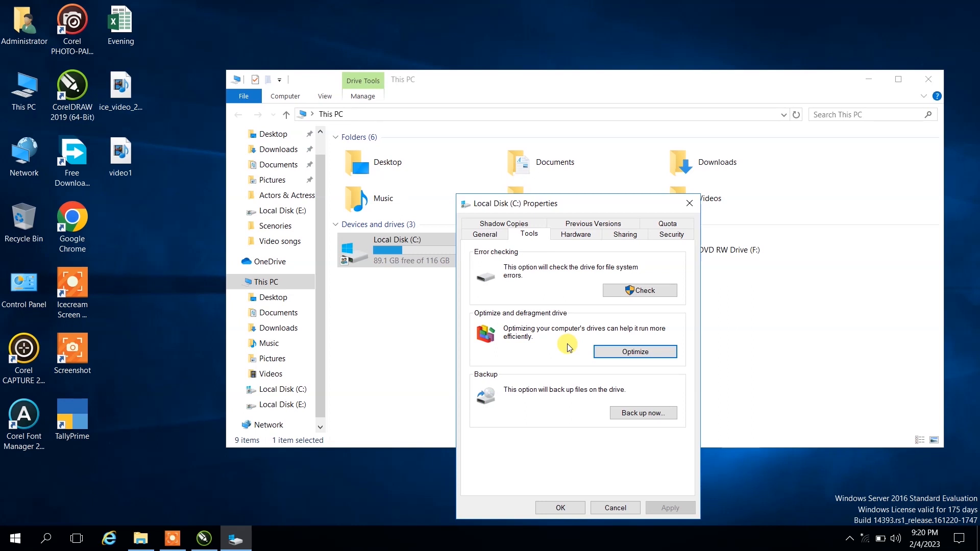
pyautogui.click(547, 508)
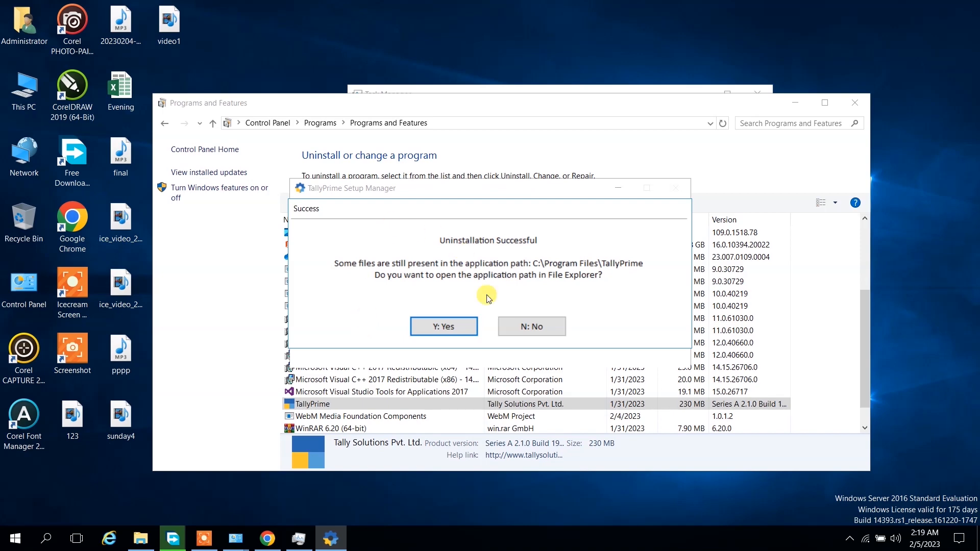
# Open the TallyPrime application path in File Explorer to view the leftover files, and close that folder.
pyautogui.click(444, 328)
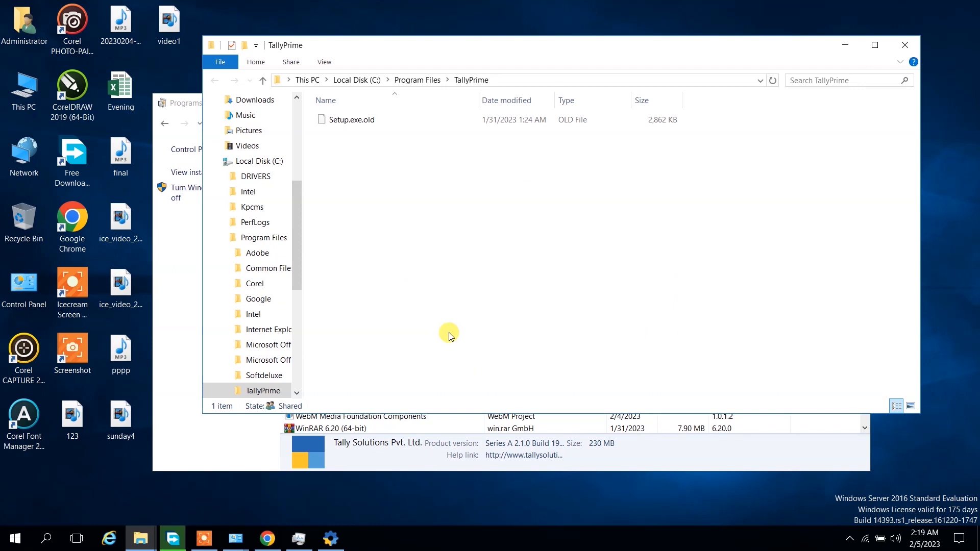
pyautogui.click(906, 45)
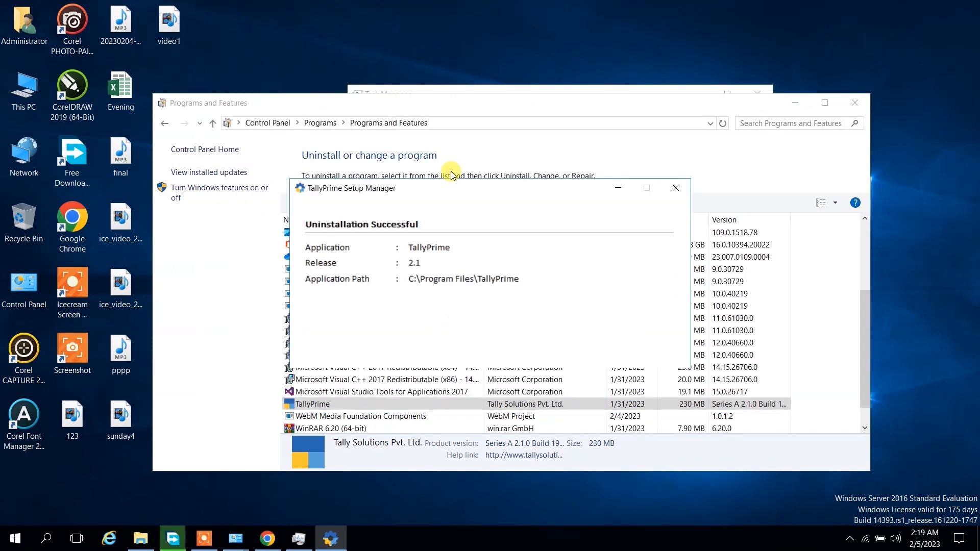